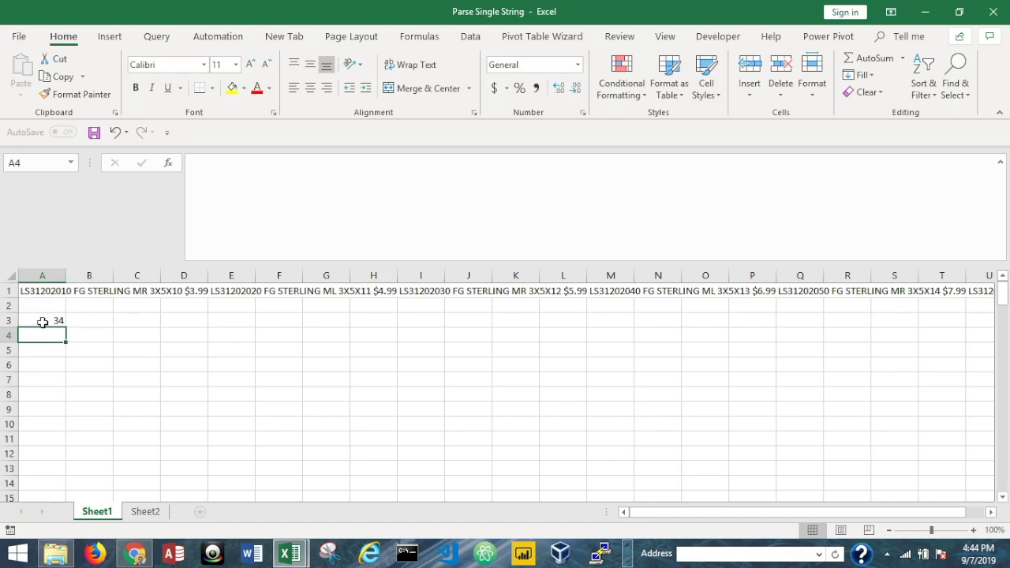
Fill the dollar-sign position formula in A3 down through A13
drag(48, 232, 61, 382)
click(131, 230)
text(=mid)
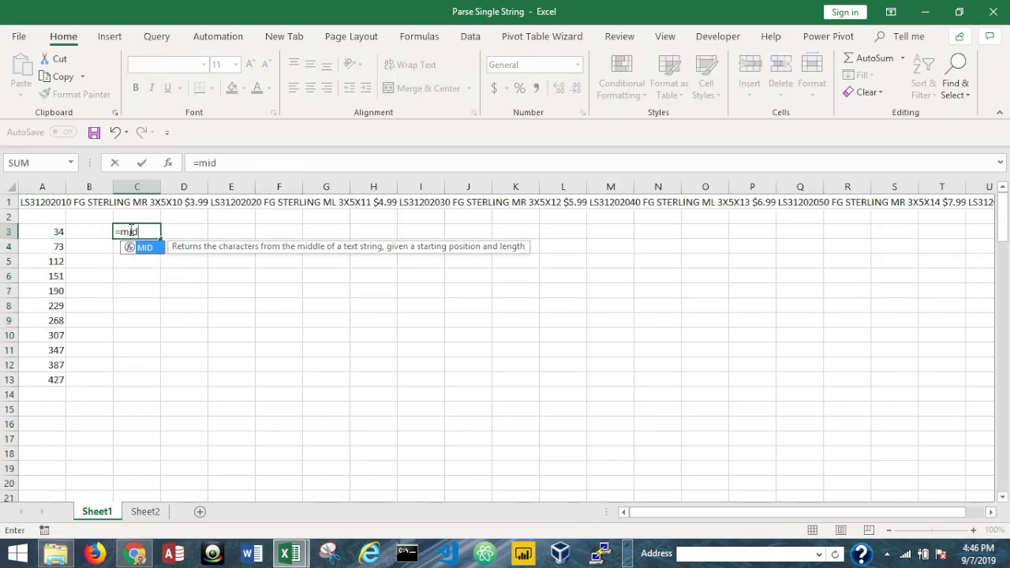
text(()
click(31, 203)
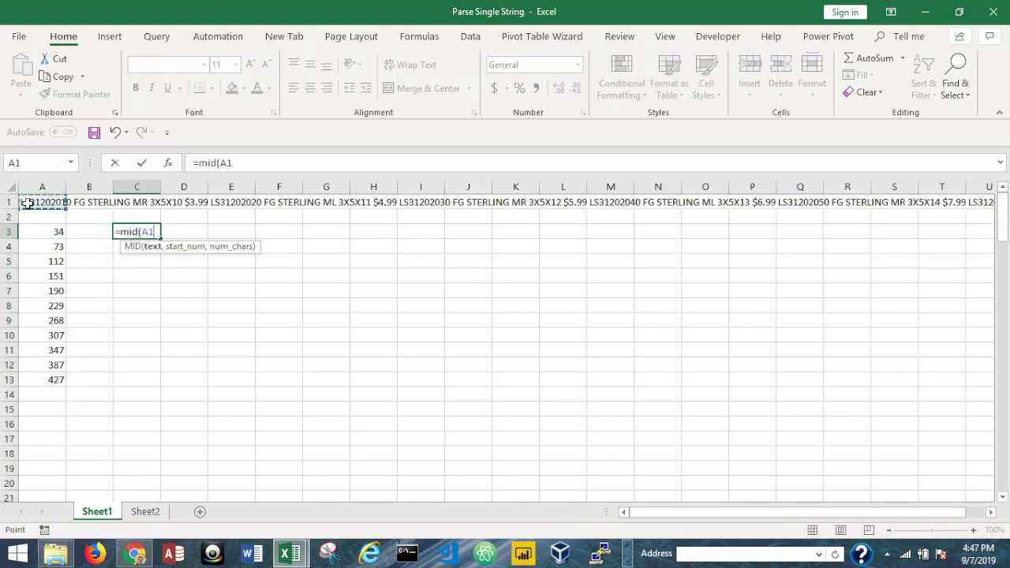
key(F4)
text(,)
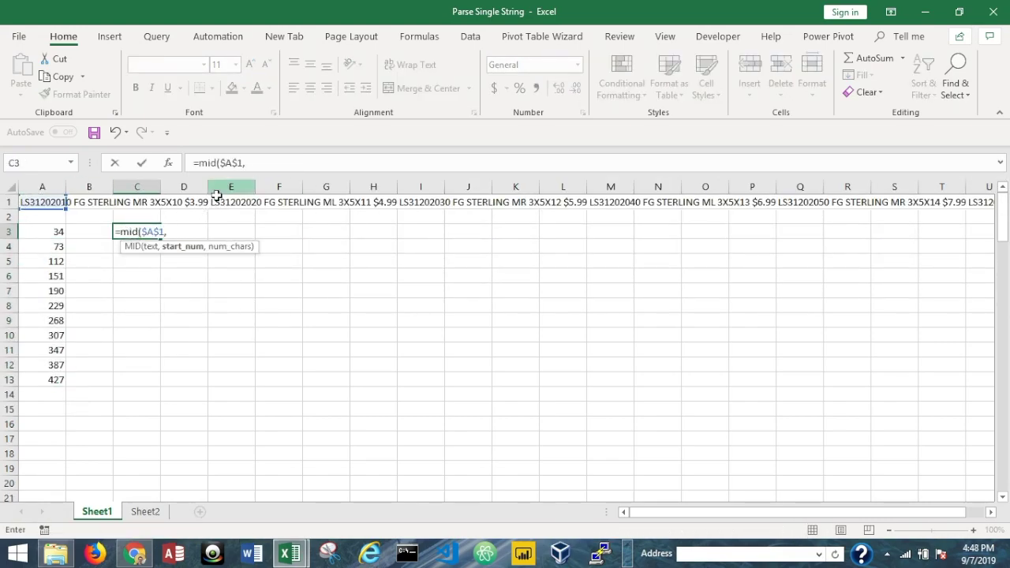
key(Escape)
Enter =FIND(" ",$A$1,A3) in B3 and fill it down through B13
key(Left)
text(=find(" ",$A$1,A3))
key(ctrl+Return)
double_click(113, 238)
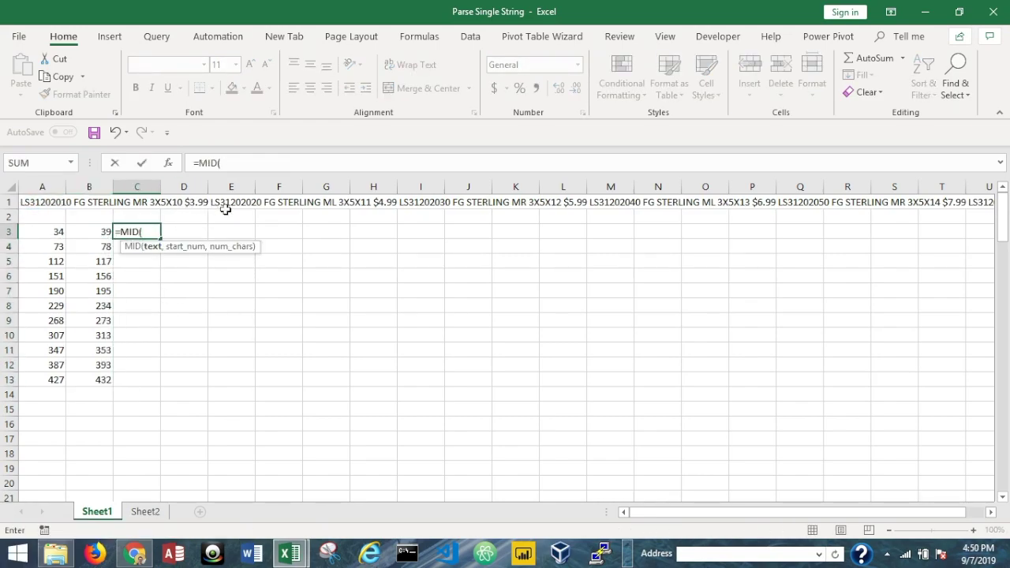
Build a MID formula in C3 on $A$1 that starts at B2+1 and bases its length on B3
click(31, 203)
key(F4)
text(,)
click(89, 217)
text(+1,)
click(84, 231)
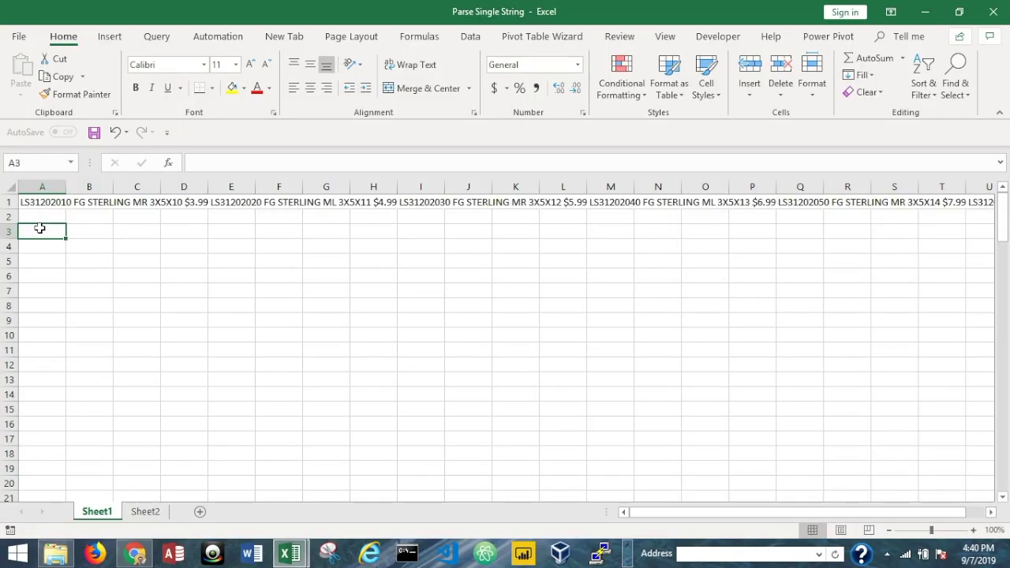
Examine the full text string held in cell A1 in an enlarged formula bar, without changing it
click(36, 203)
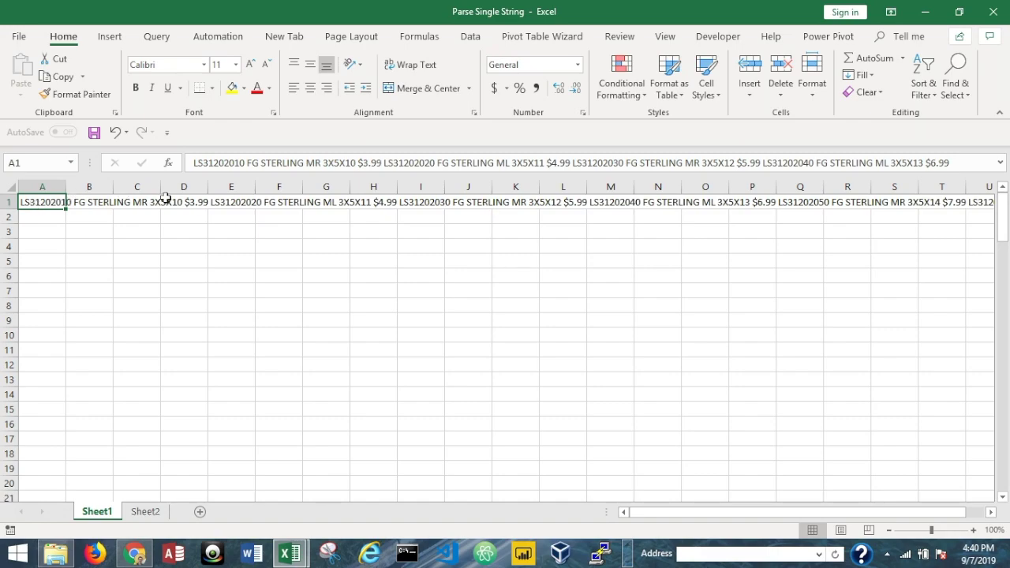
drag(271, 173, 270, 369)
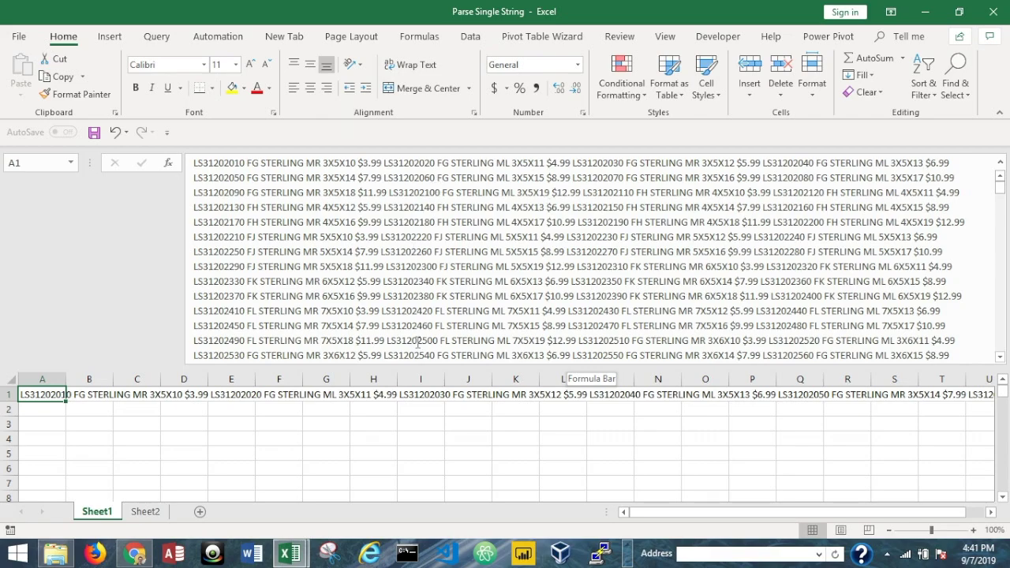
drag(410, 367, 402, 172)
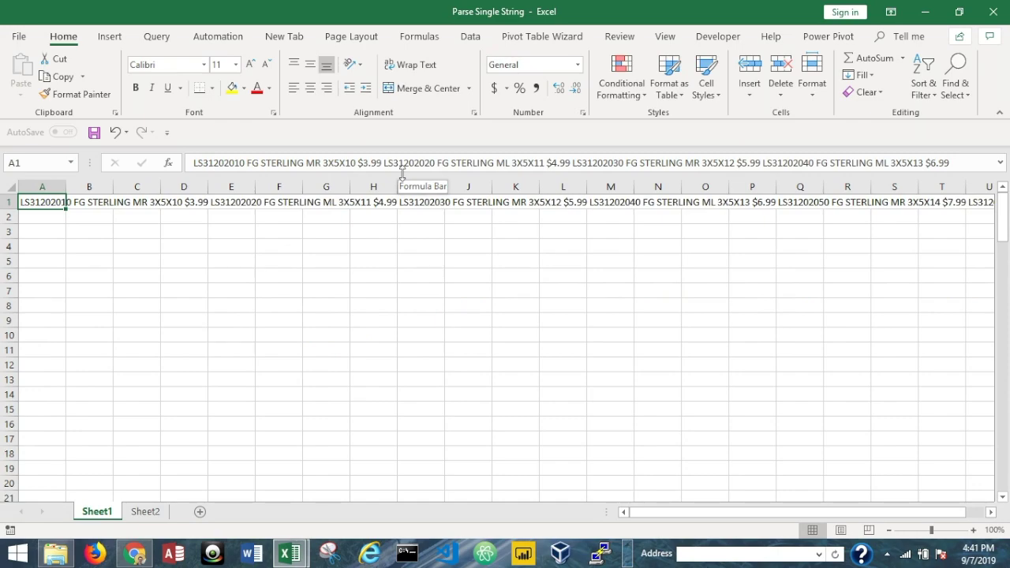
drag(403, 167, 402, 270)
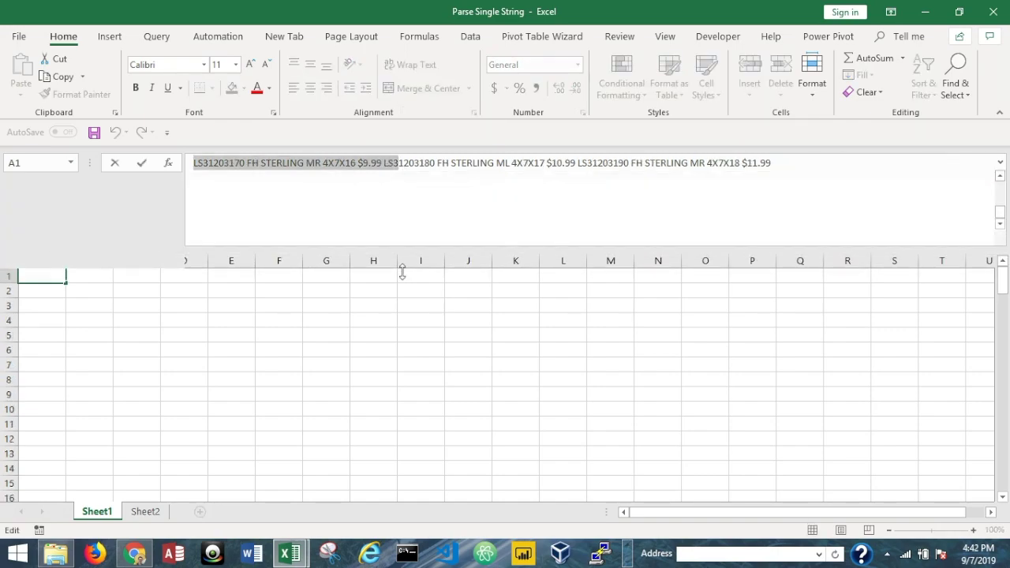
key(ctrl+a)
click(362, 213)
key(ctrl+a)
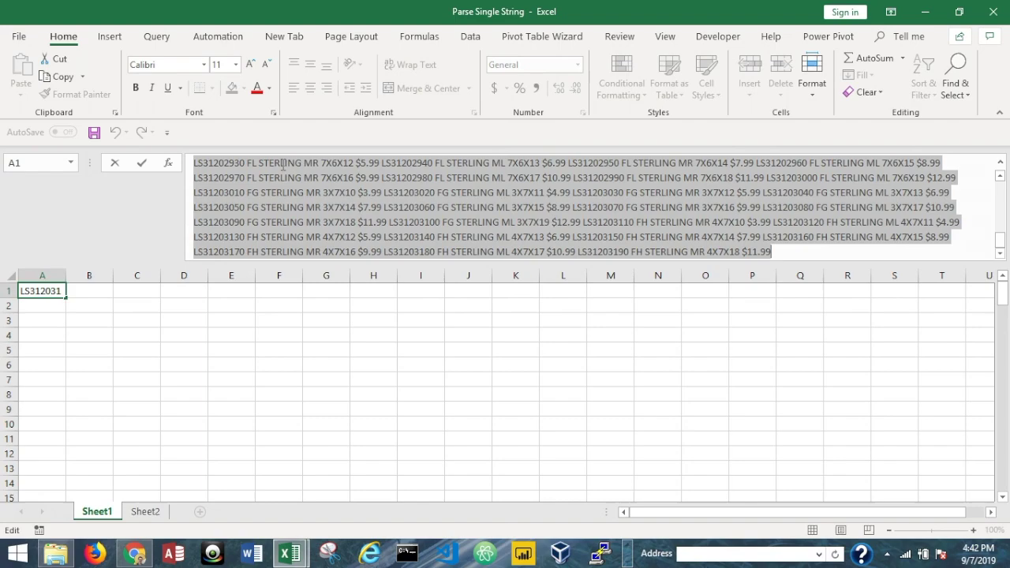
click(194, 163)
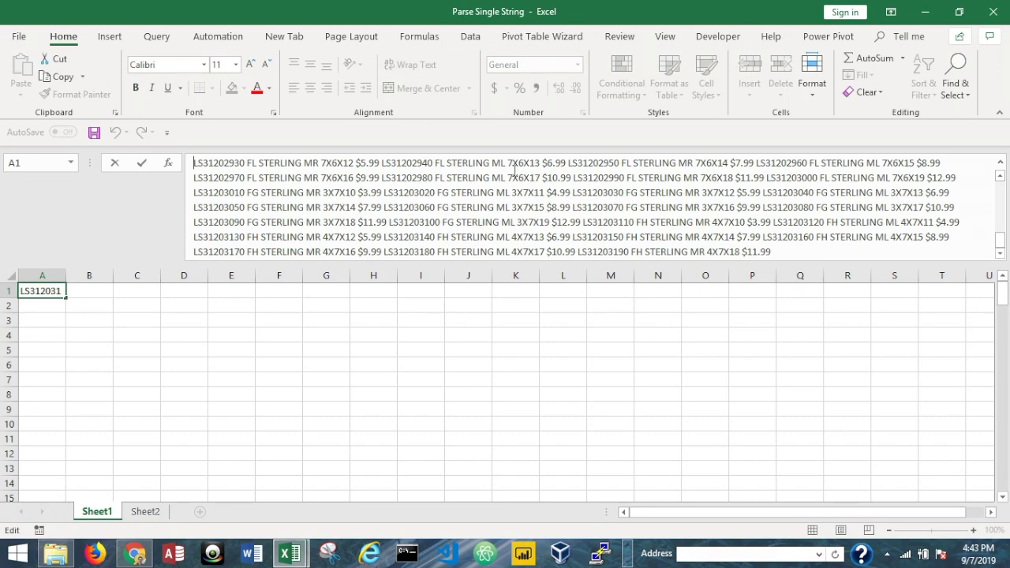
key(Escape)
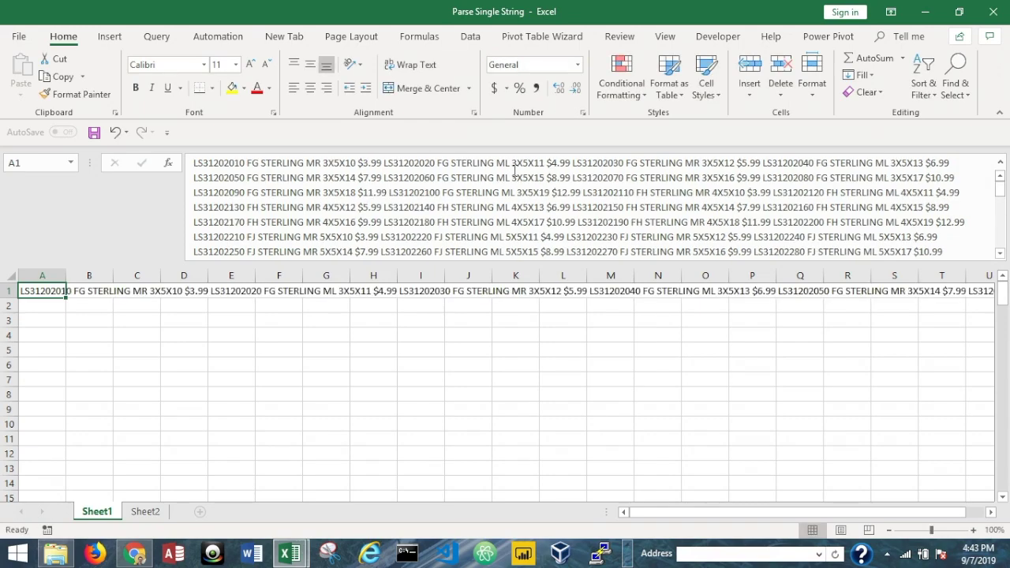
Enter =FIND("$",$A$1,A2+1) in A3 to locate the first dollar sign in the string
click(37, 325)
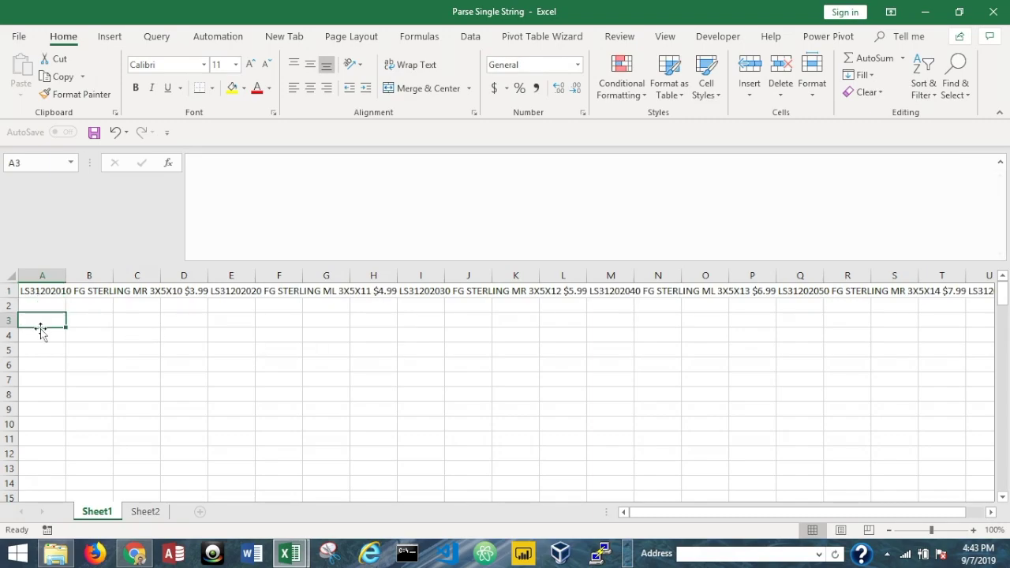
text(=find)
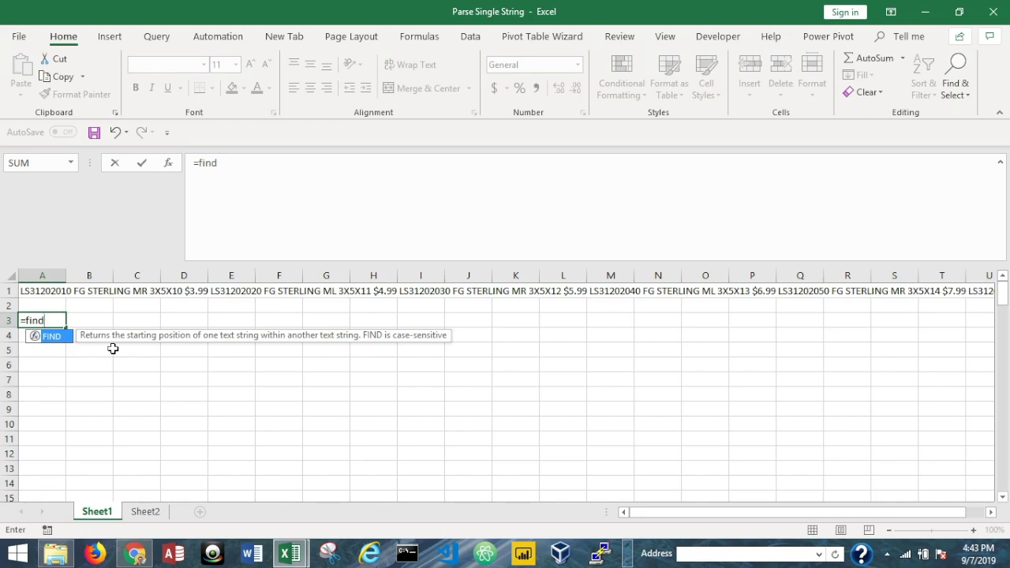
text(()
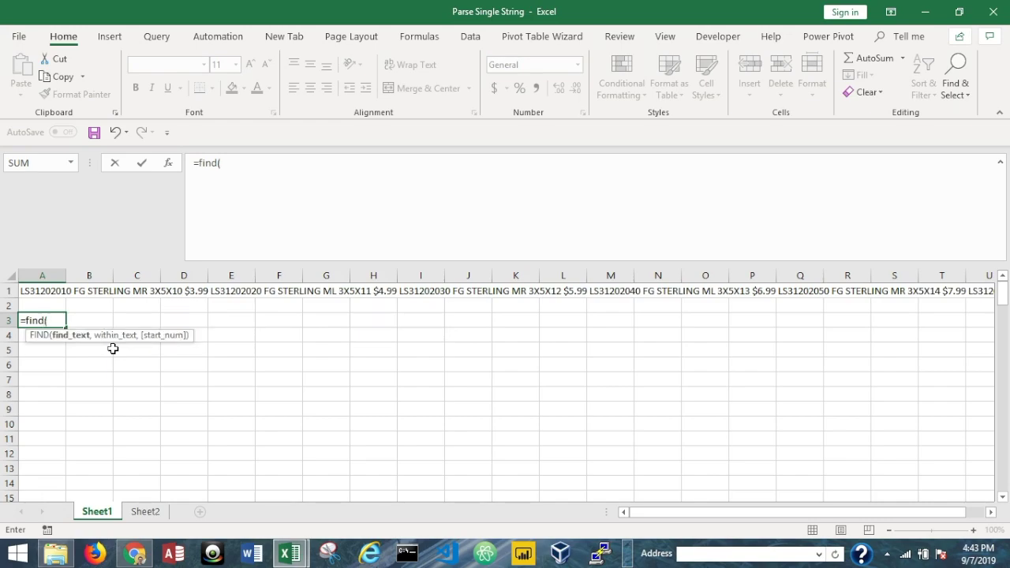
text("$",)
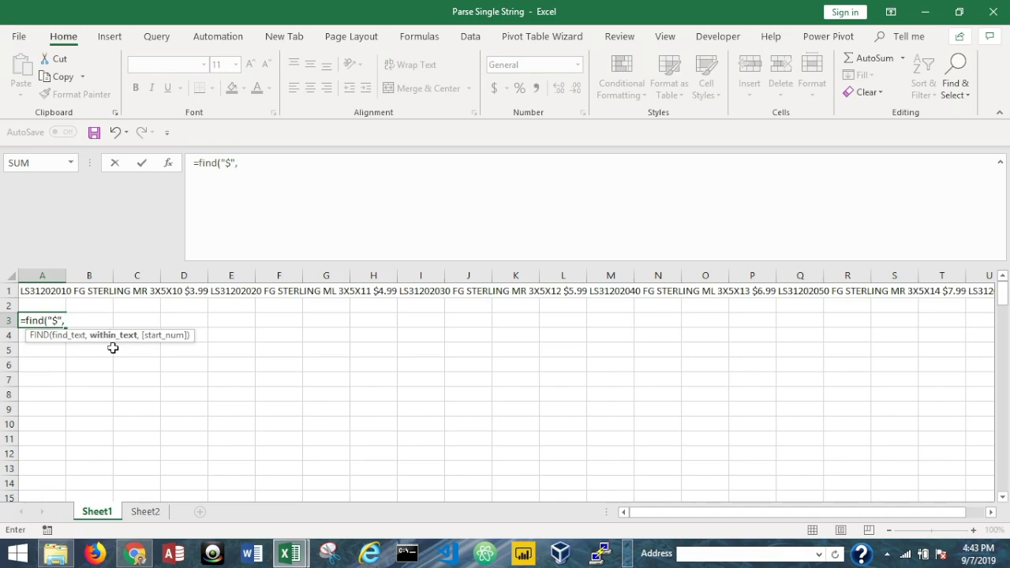
click(47, 291)
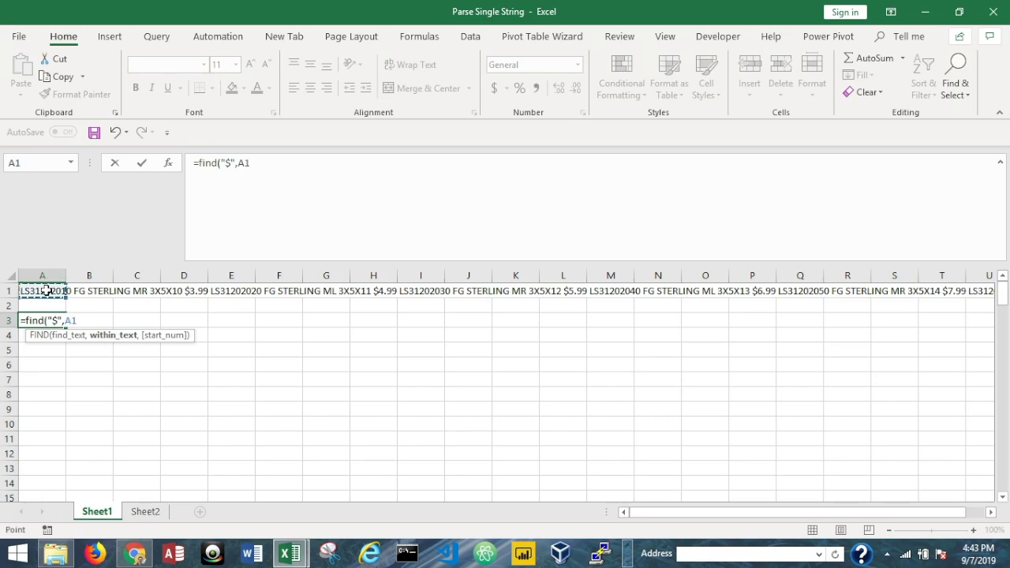
key(F4)
text(,)
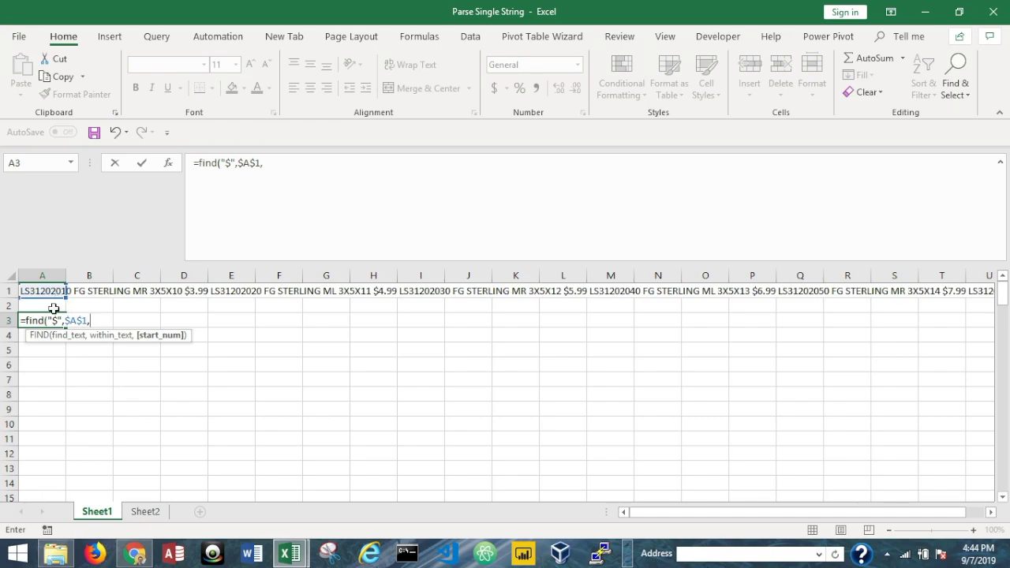
click(49, 307)
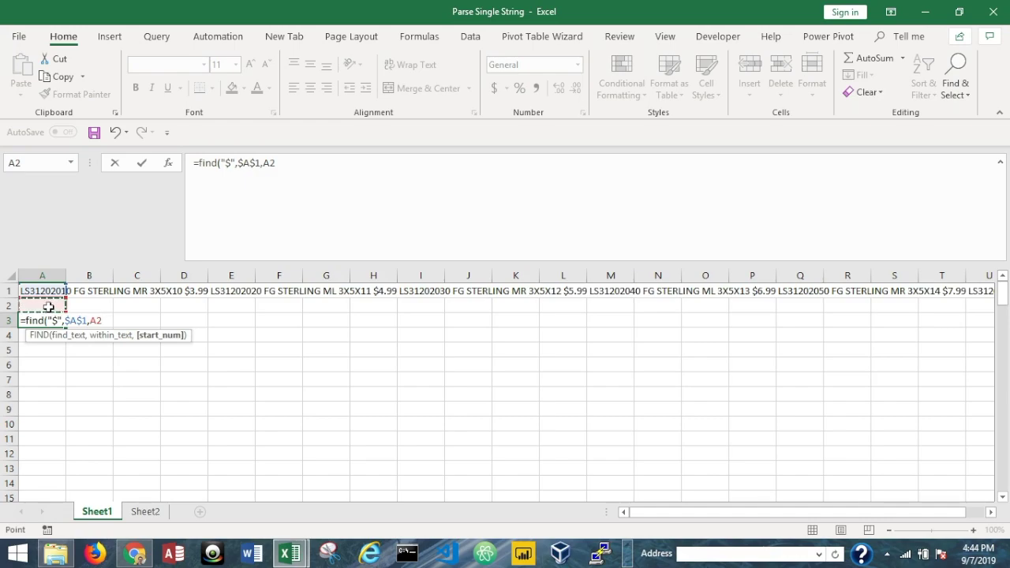
text(+1)
text())
key(Return)
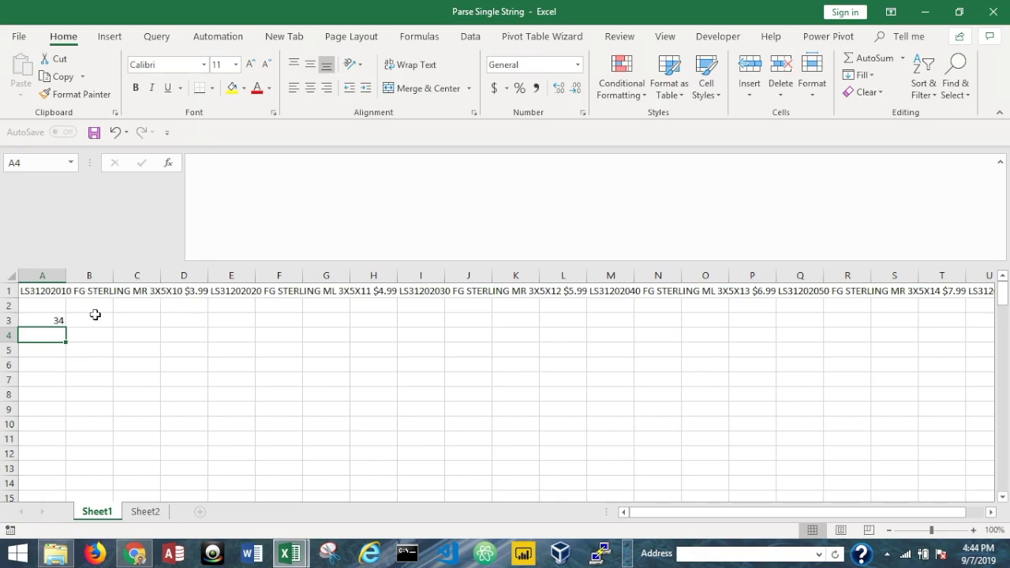
Fill the A3 formula down through A13 and shrink the formula bar back to one line
click(43, 320)
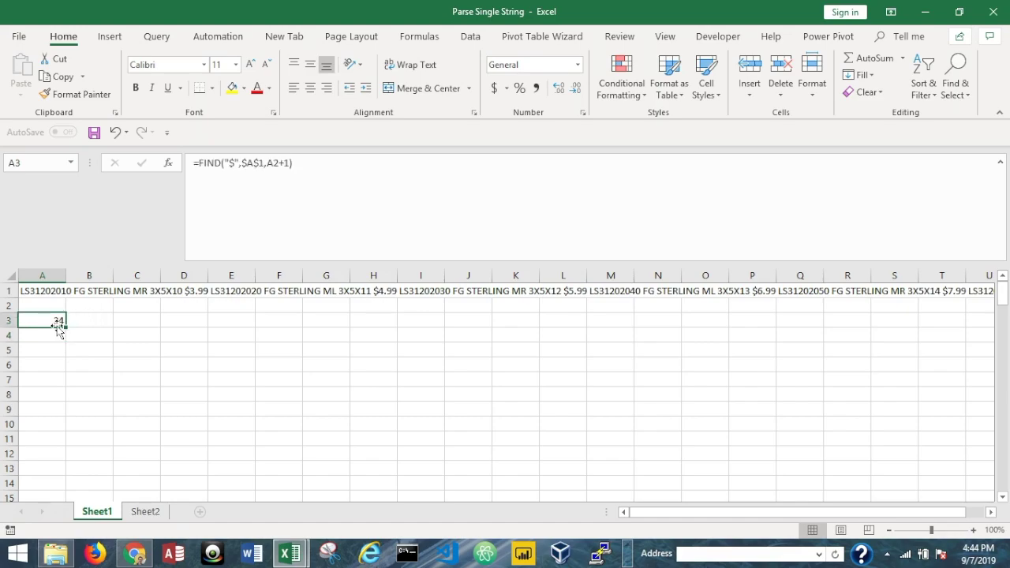
drag(66, 327, 65, 338)
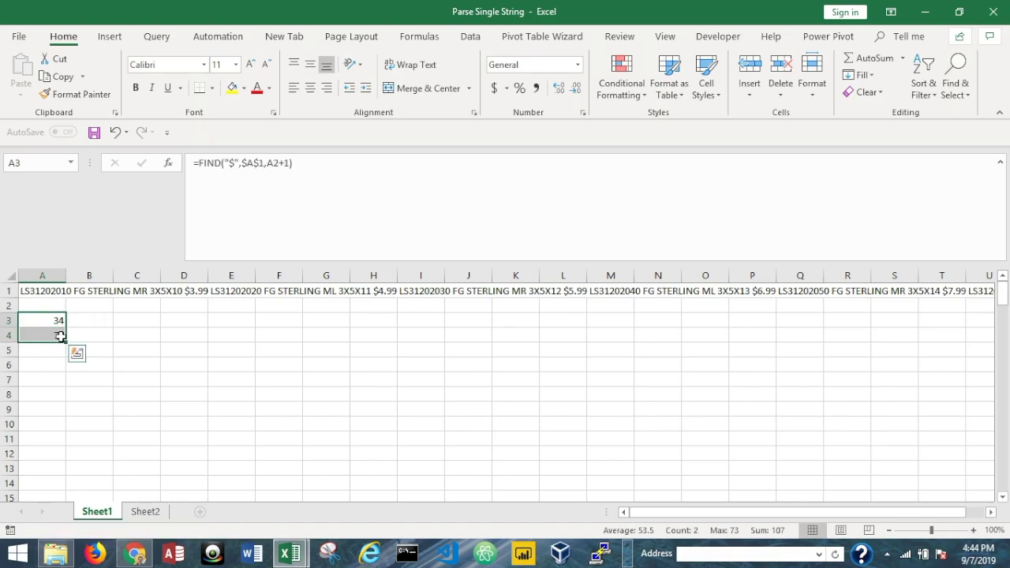
click(42, 336)
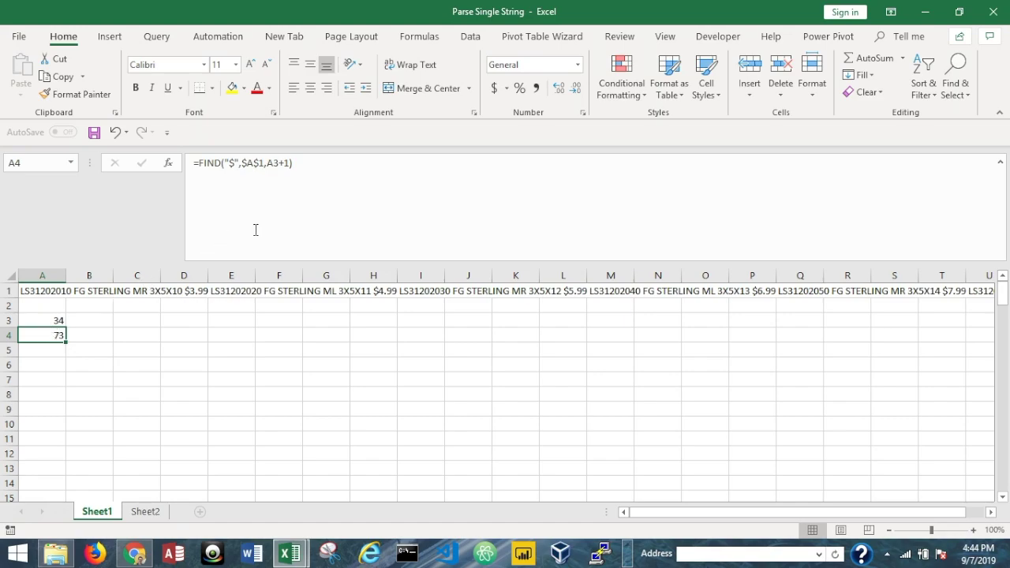
drag(246, 261, 255, 164)
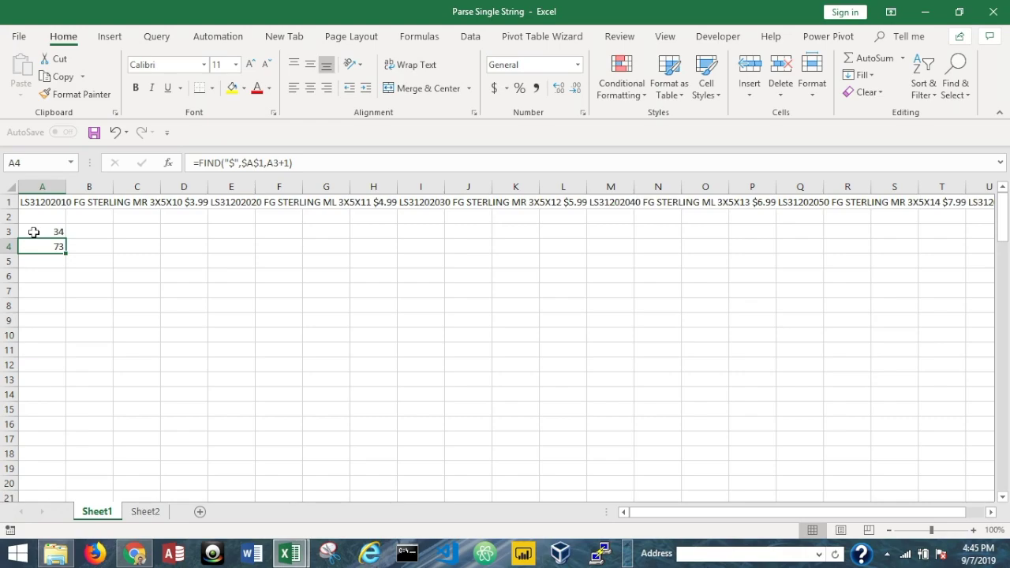
drag(34, 232, 62, 385)
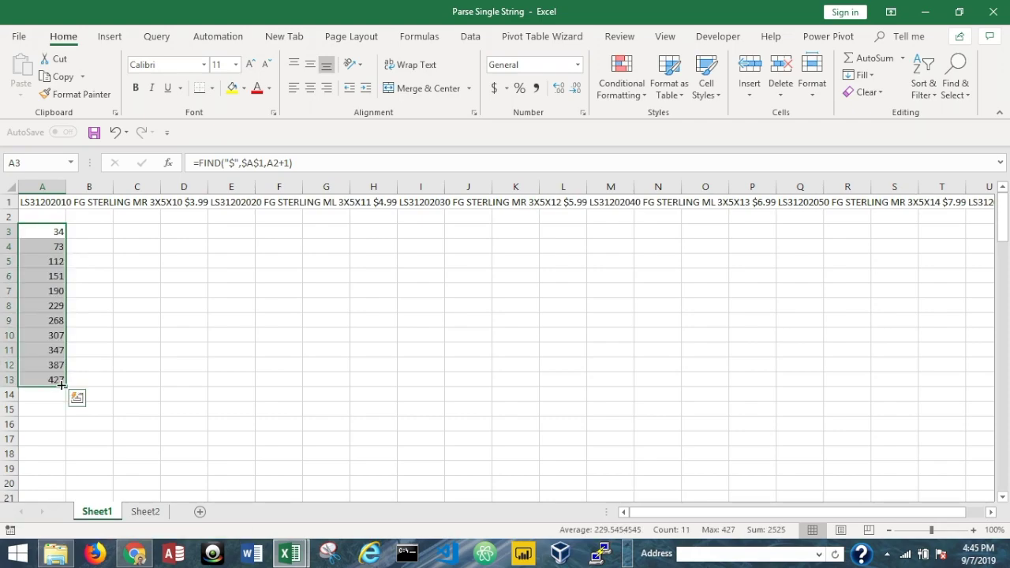
click(128, 233)
text(=)
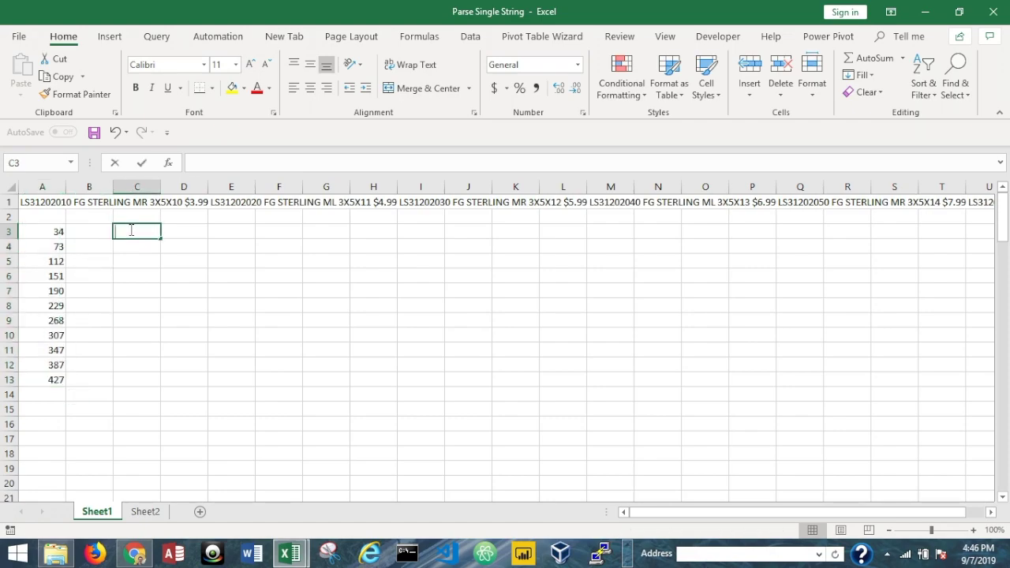
text(mid)
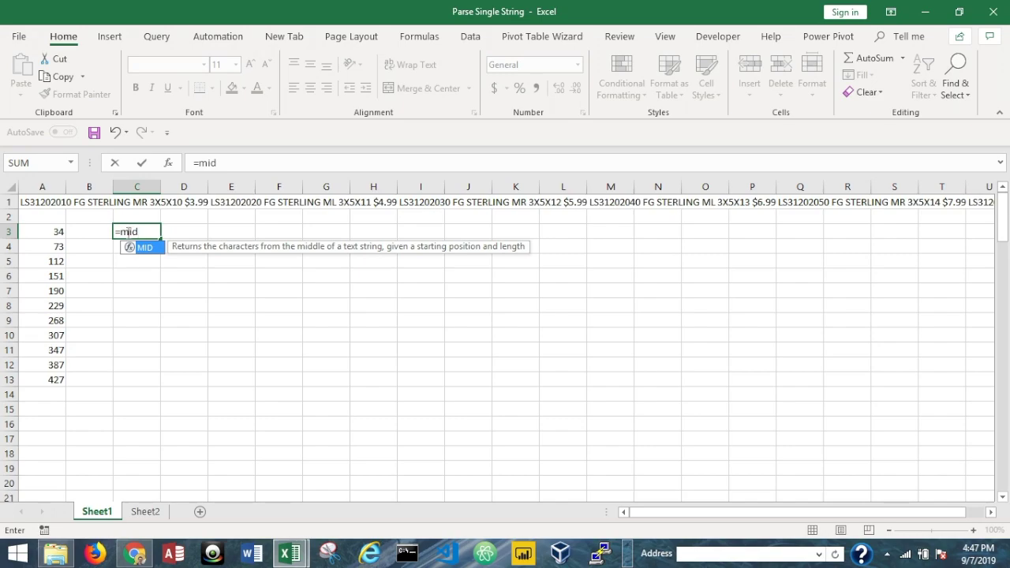
text(()
click(28, 203)
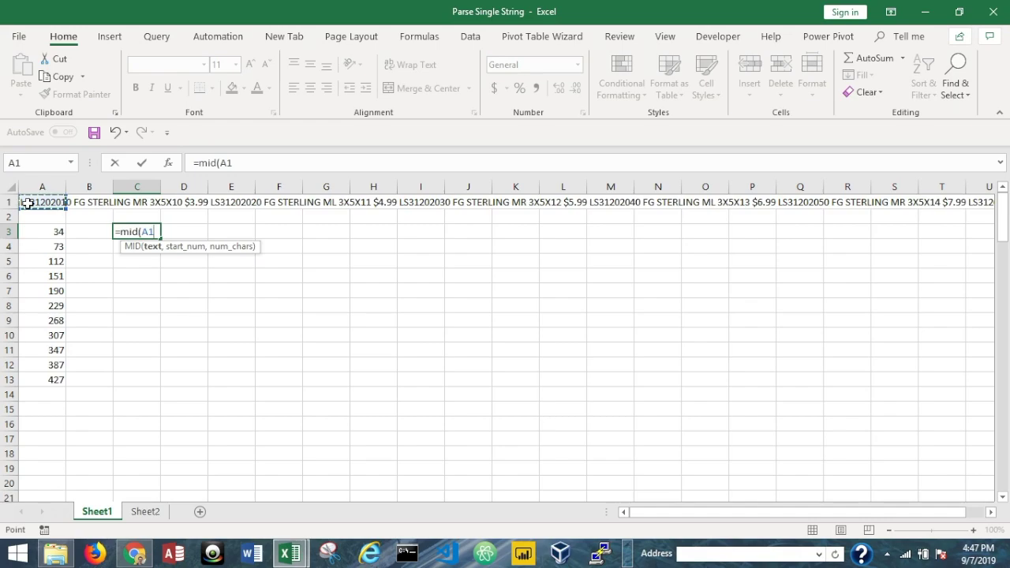
key(F4)
text(,)
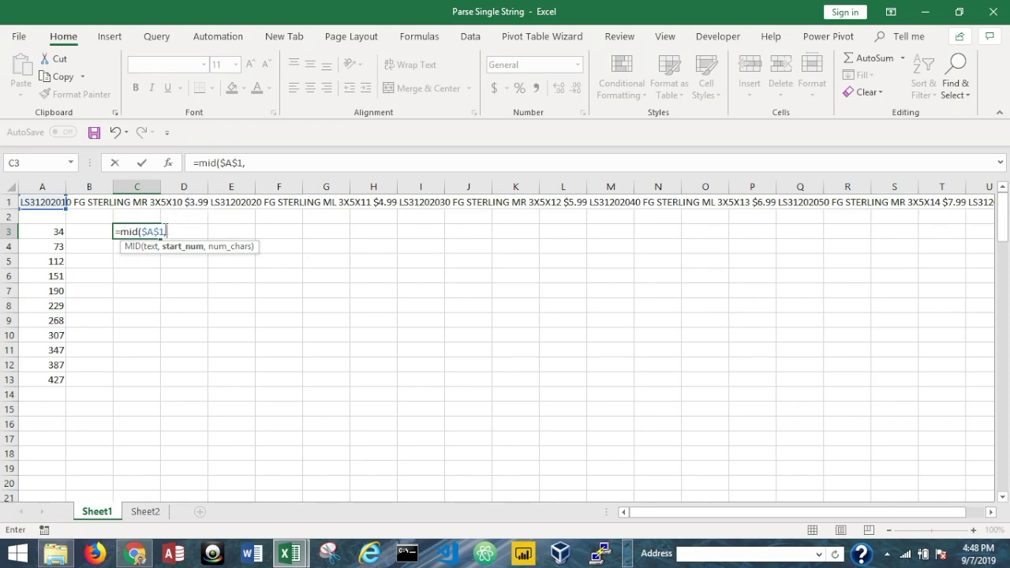
key(Escape)
Enter =FIND(" ",$A$1,A3) in B3 to locate the space after each price, and fill it down through B13
click(92, 233)
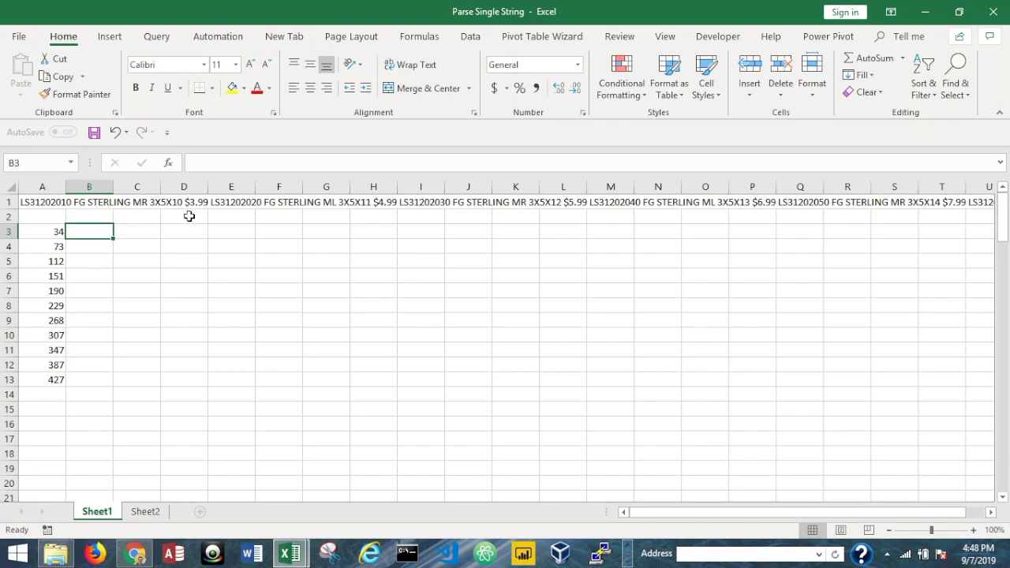
text(=)
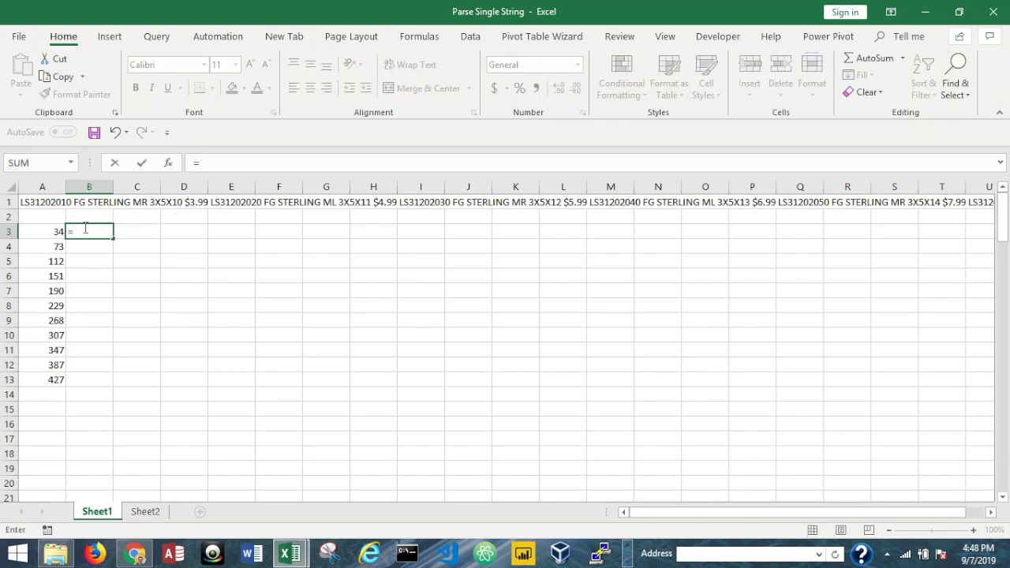
text(find(" ",)
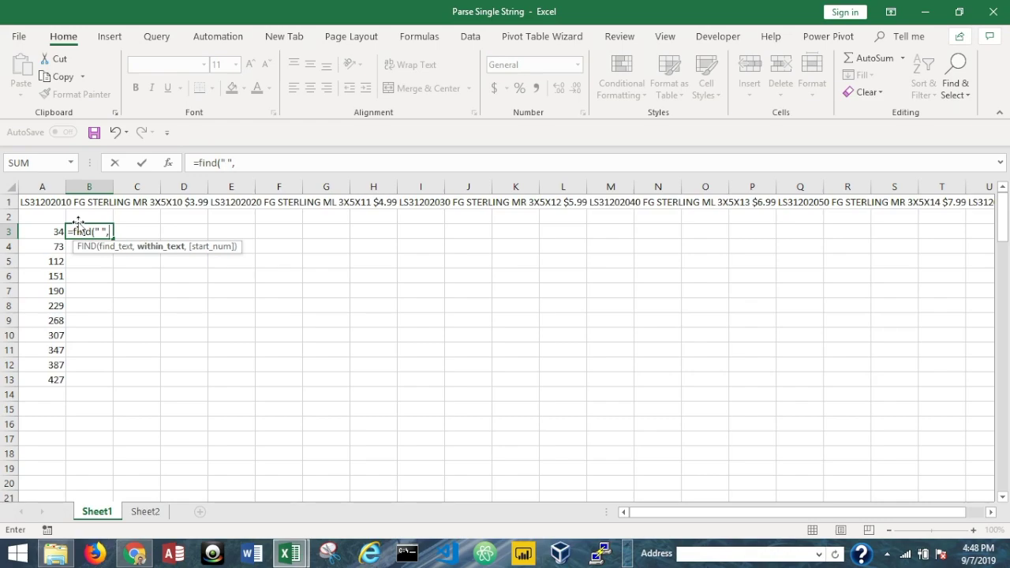
click(40, 197)
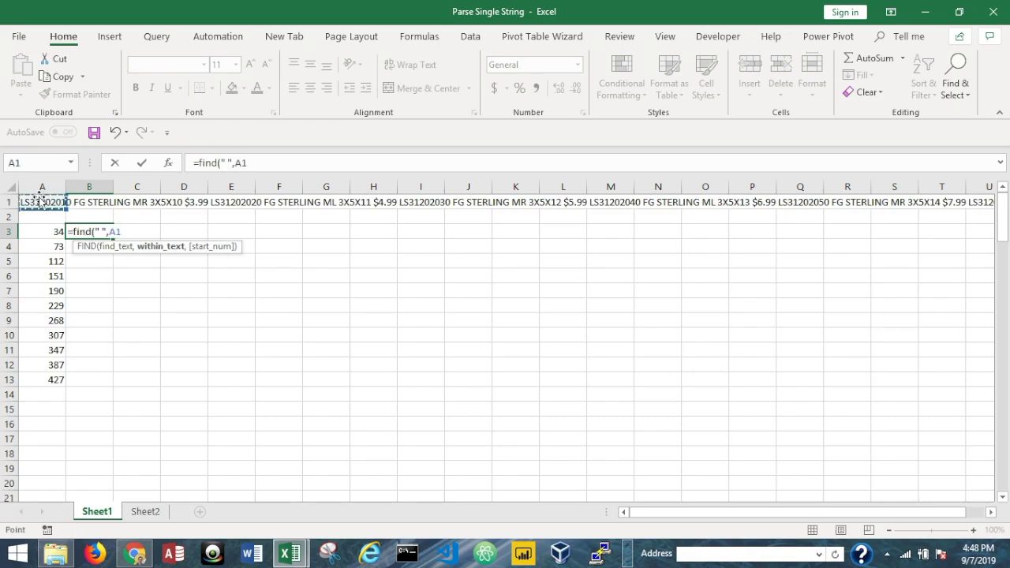
key(F4)
text(,)
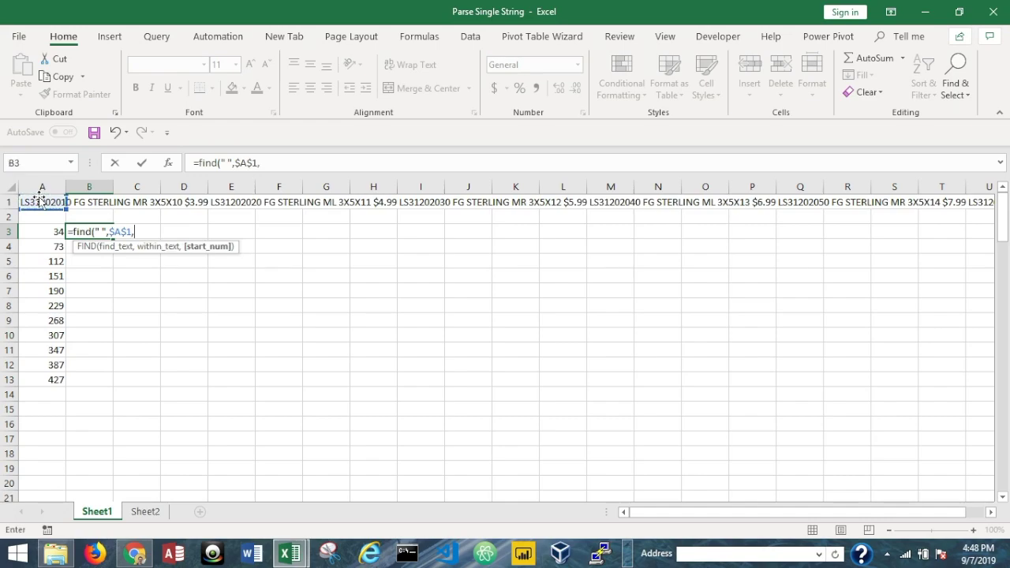
click(37, 232)
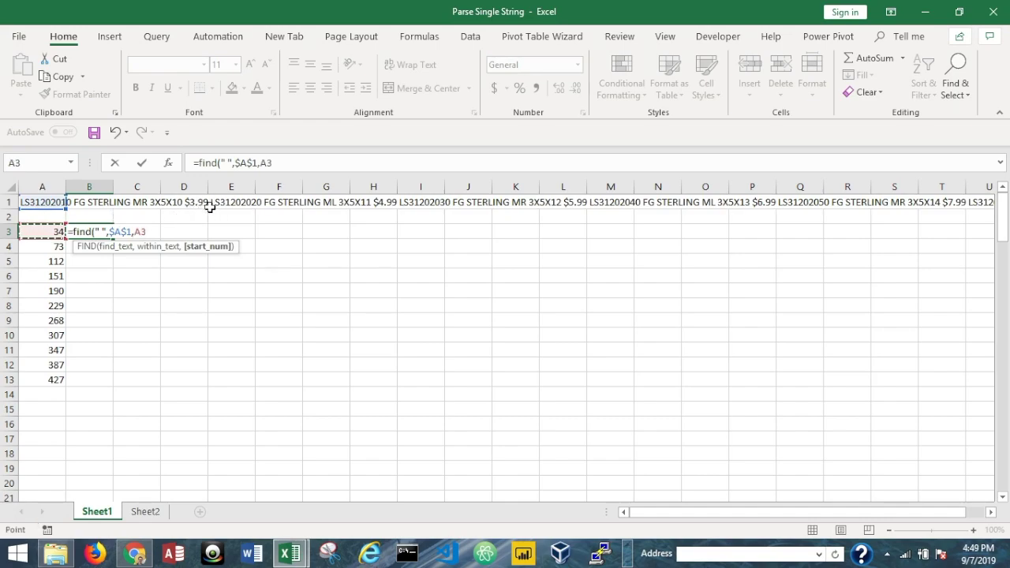
key(Return)
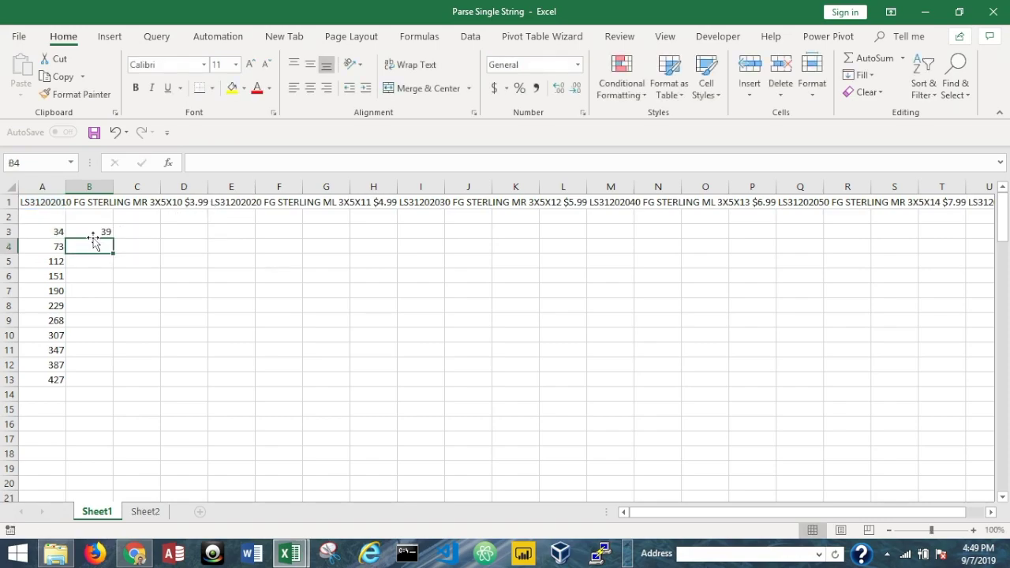
click(93, 234)
drag(113, 237, 101, 391)
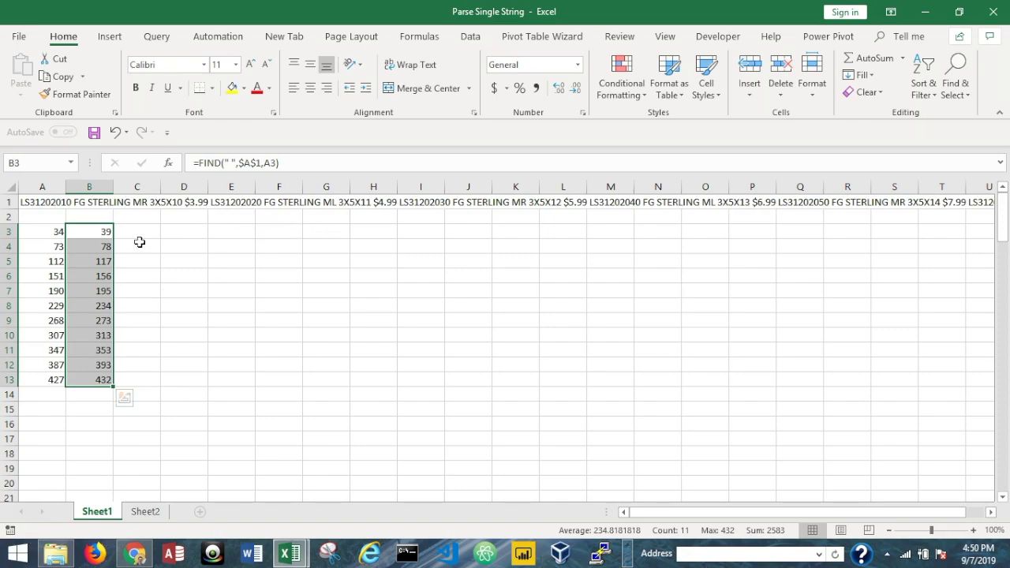
Enter =MID($A$1,B2+1,$B$3) in C3 to extract the first product record
click(122, 234)
text(=MID()
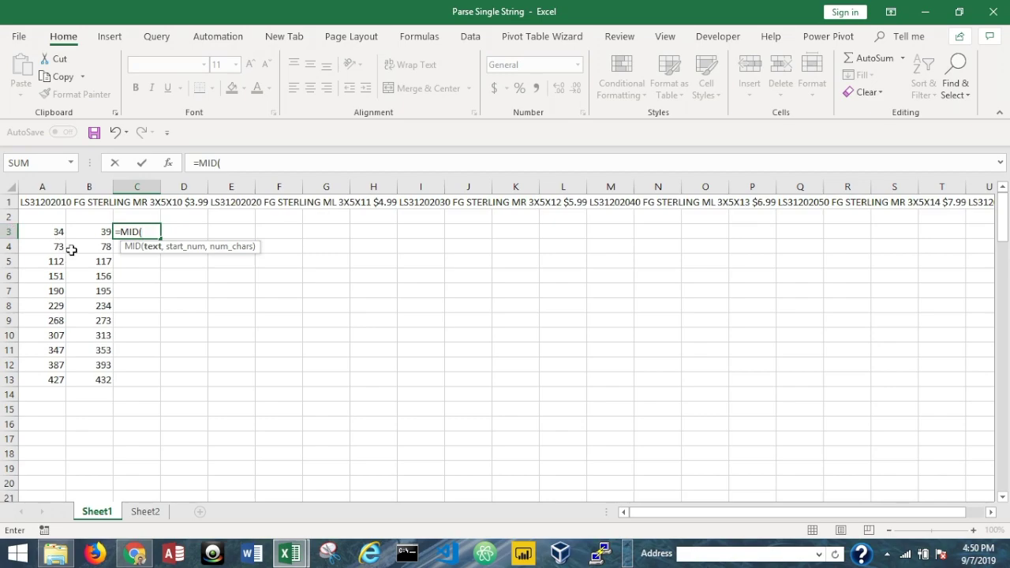
click(30, 202)
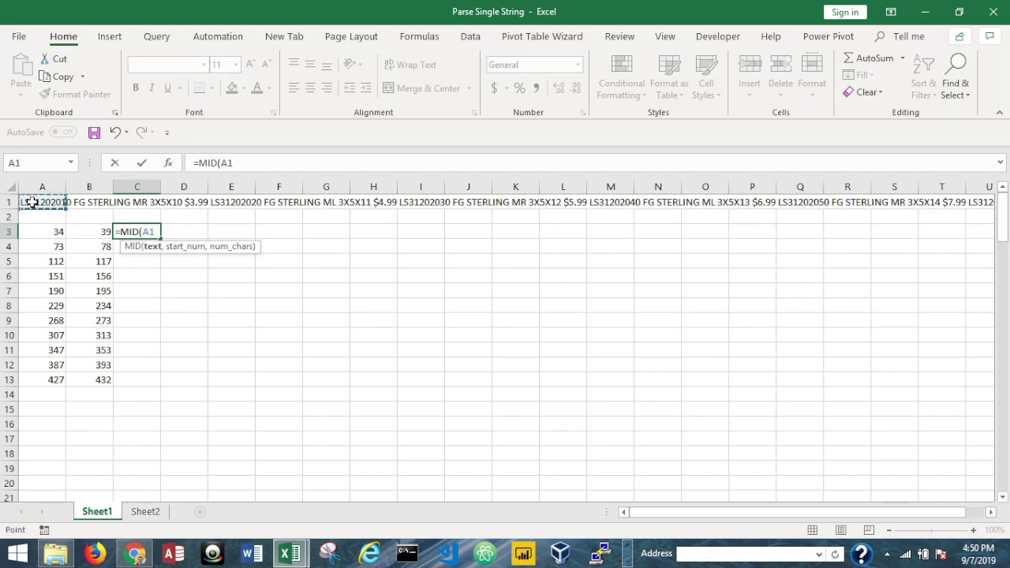
key(F4)
text(,)
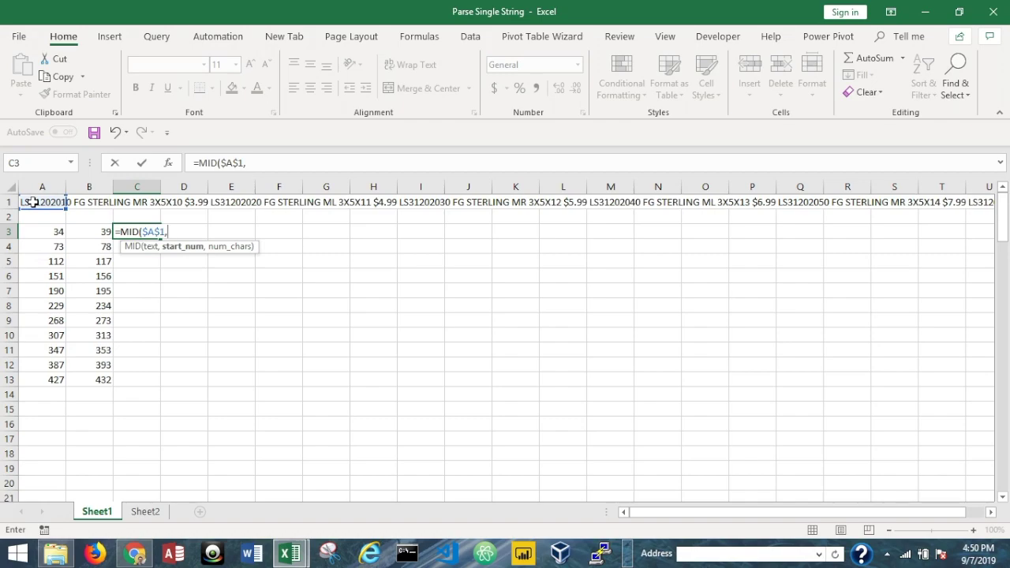
click(90, 216)
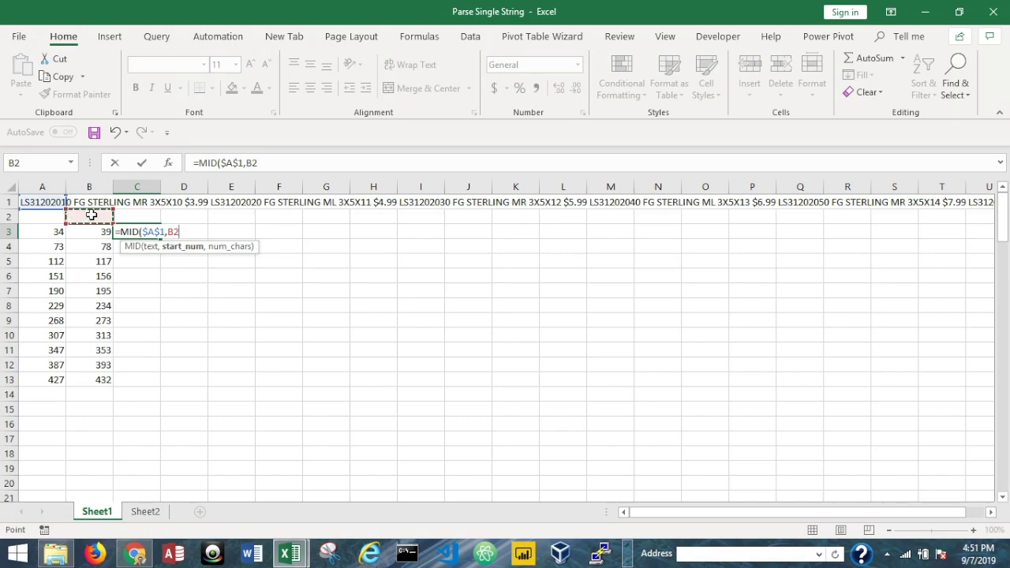
text(+1,)
click(84, 232)
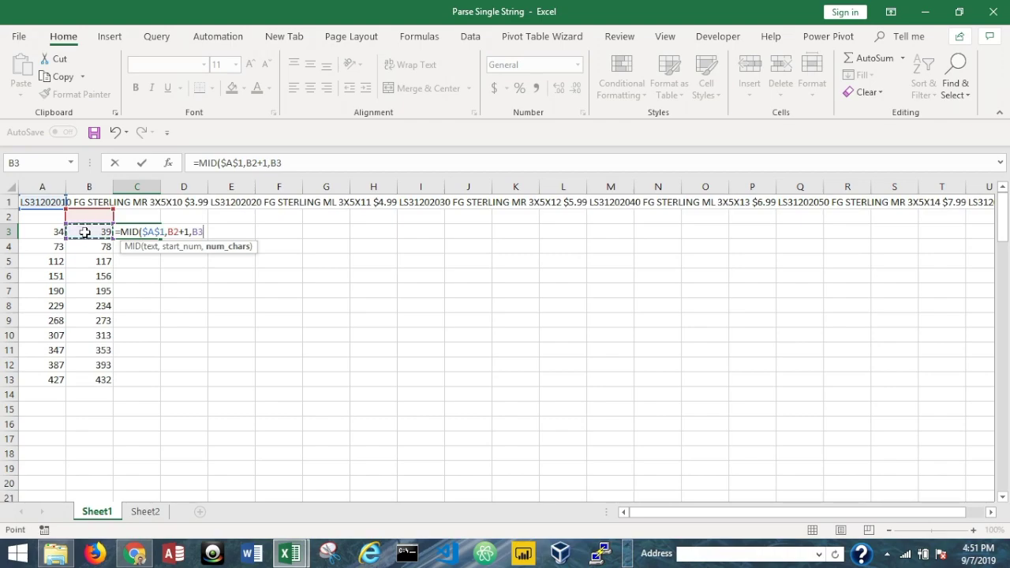
text(-B2))
key(Return)
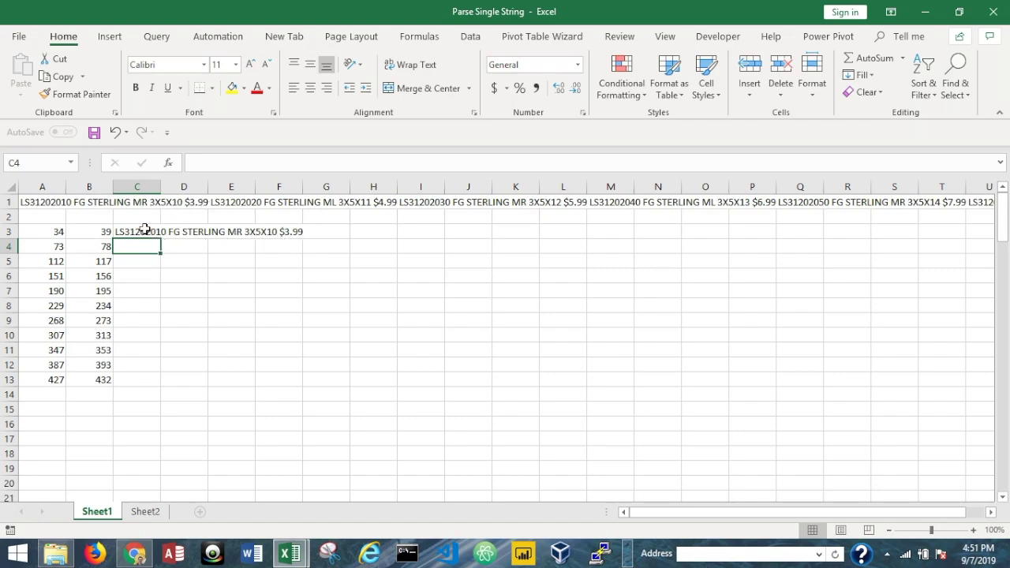
Fill the C3 MID formula down through C13, checking the cell references in C4 along the way
click(144, 230)
drag(162, 238, 160, 249)
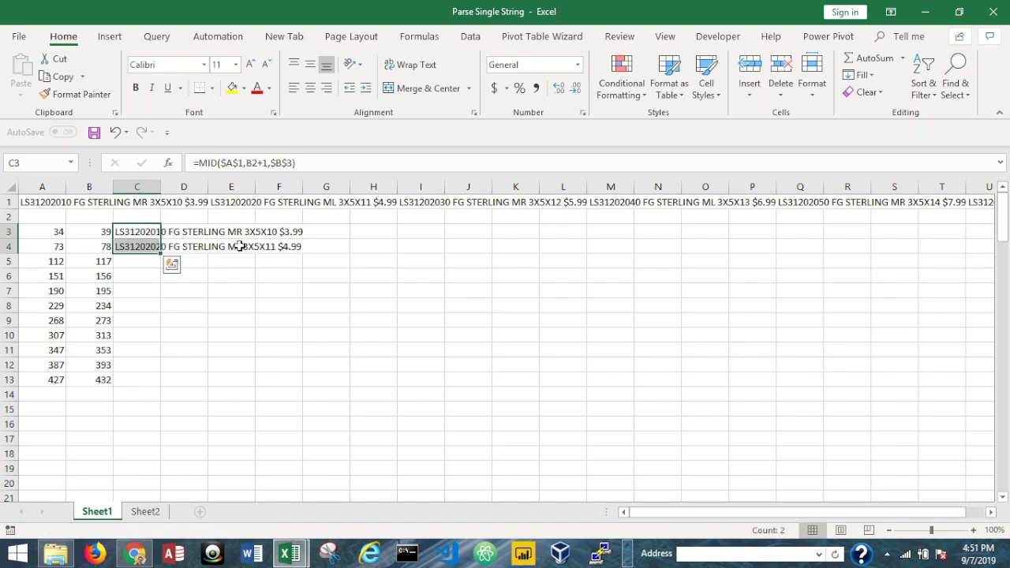
click(137, 248)
double_click(137, 248)
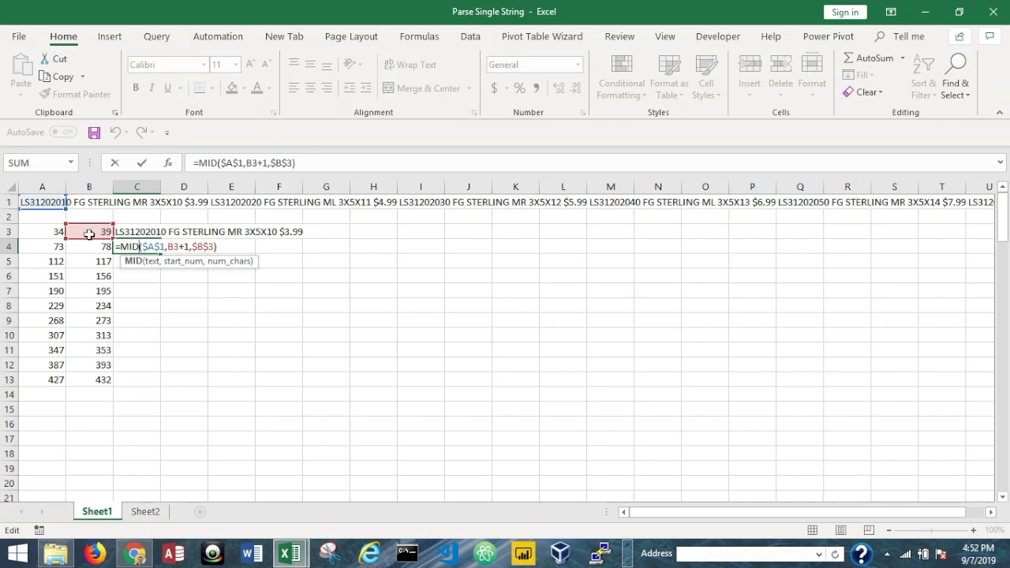
key(ctrl+Return)
drag(160, 253, 159, 395)
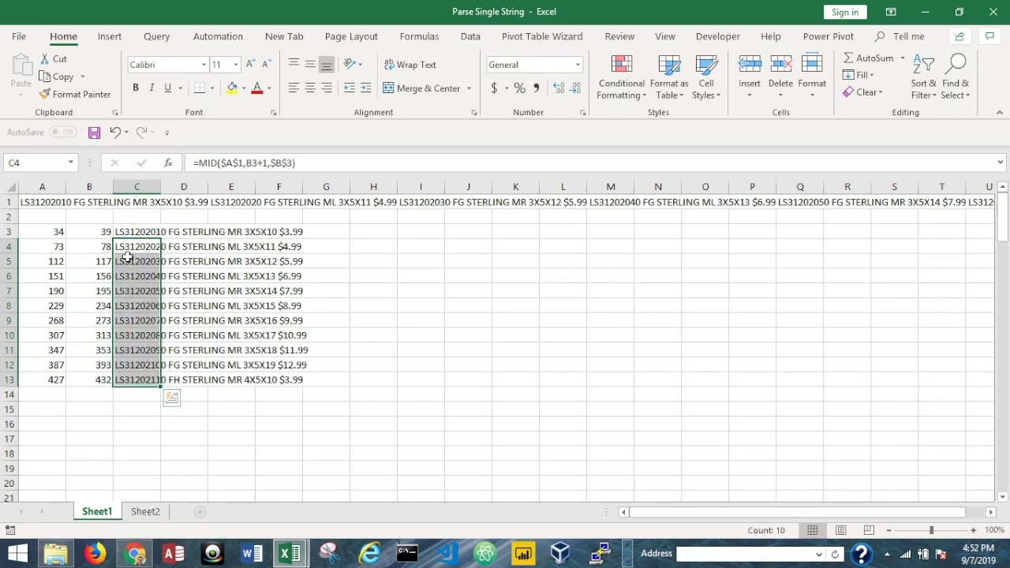
Review the extracted records in C3:C13 and compare them with the full A1 string in a temporarily enlarged formula bar
drag(132, 232, 131, 375)
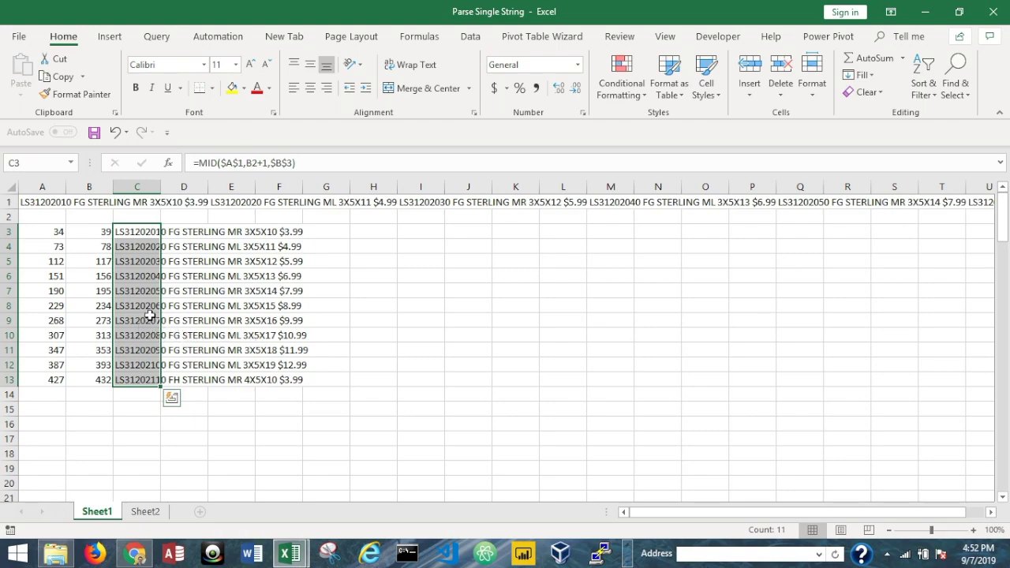
click(385, 231)
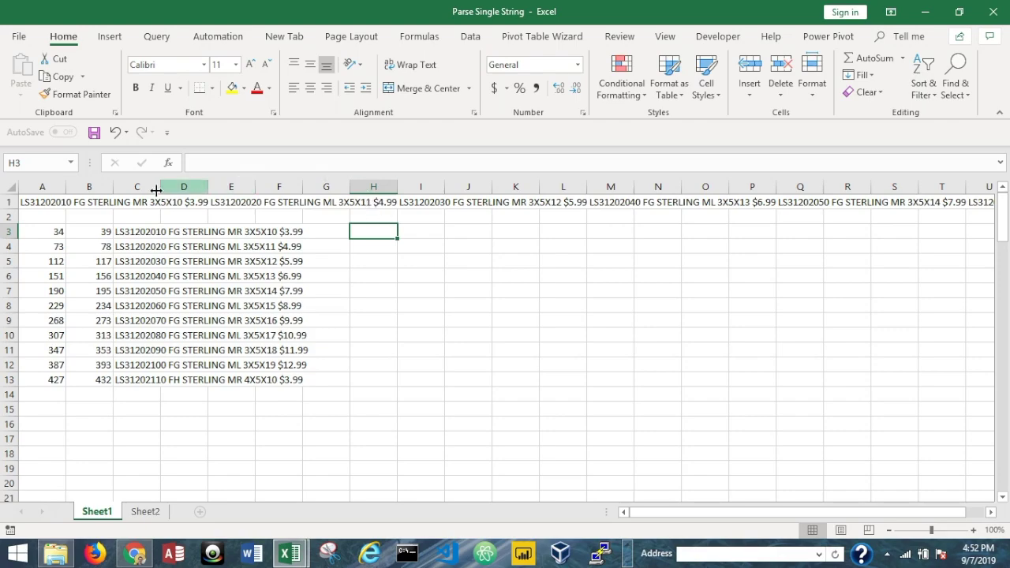
click(41, 201)
drag(326, 174, 339, 446)
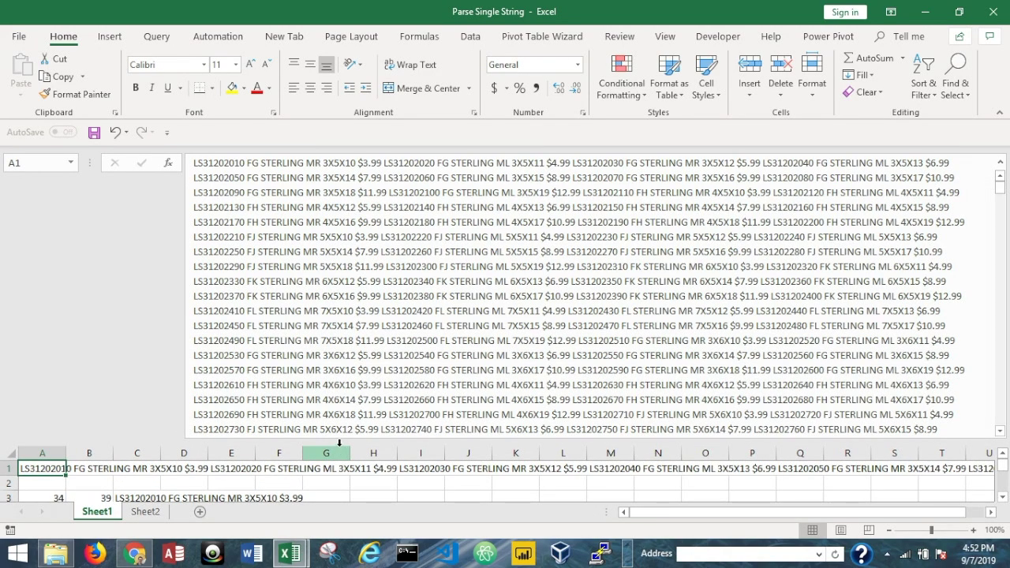
drag(346, 440, 351, 169)
click(366, 231)
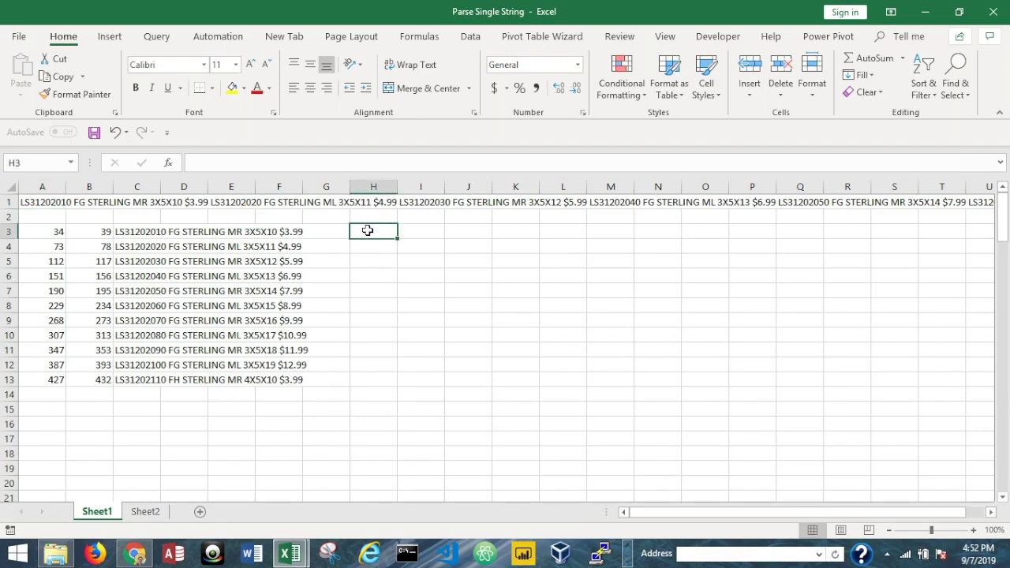
key(Home)
Enter a LEN formula in H3 that counts all characters in cell A1
click(370, 232)
text(=)
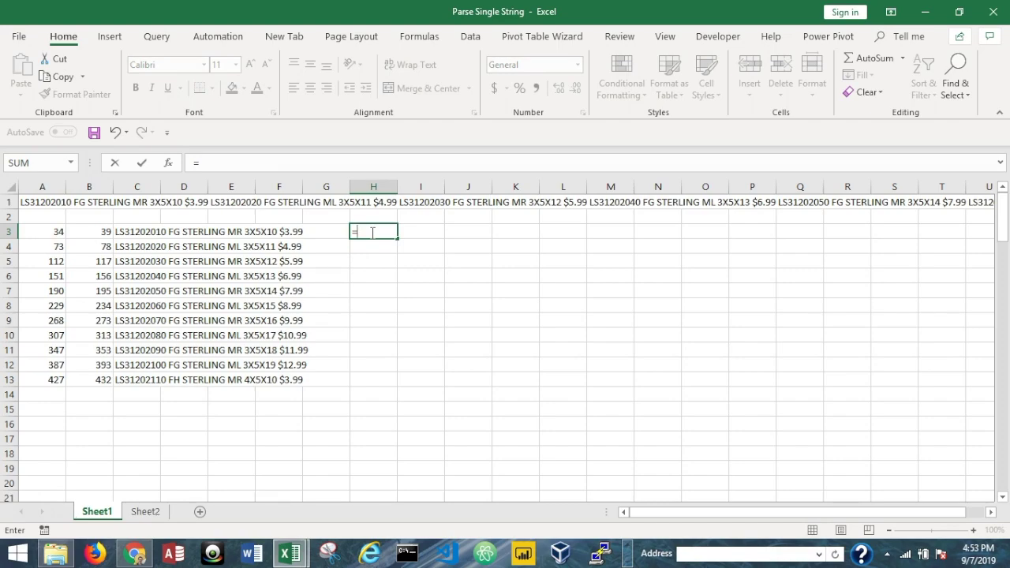
text(LEN()
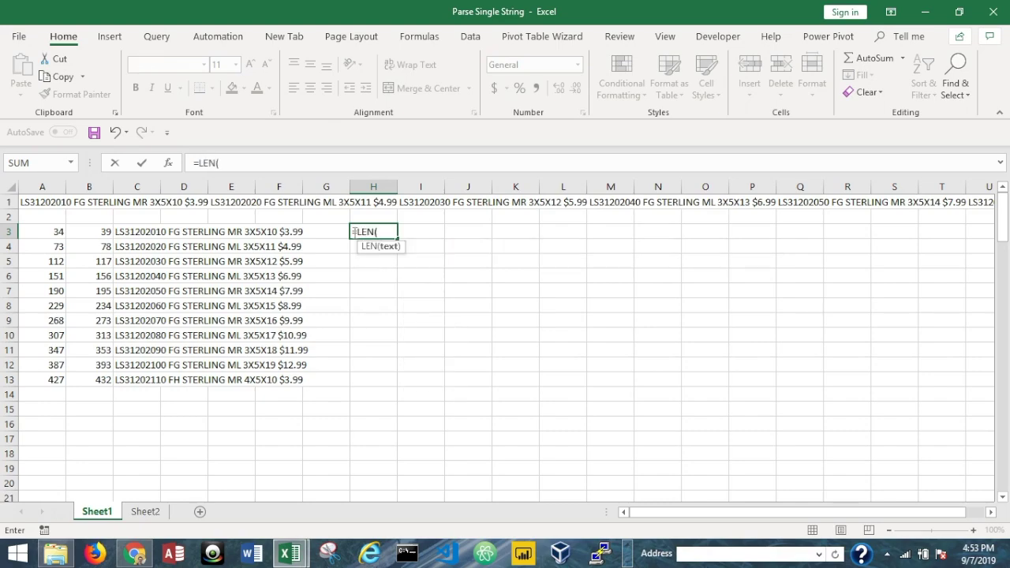
click(43, 202)
key(Return)
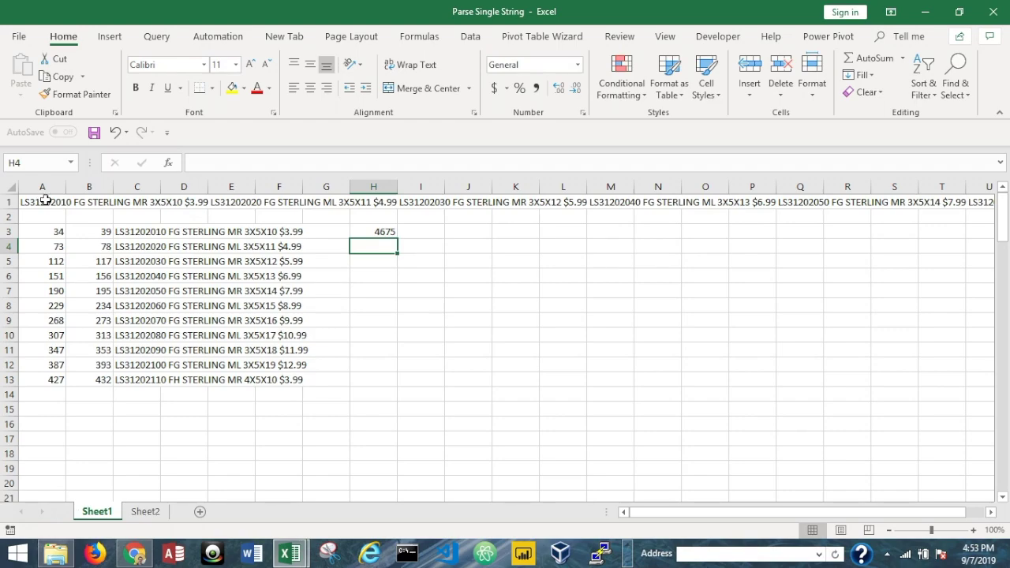
Enter =LEN(SUBSTITUTE($A$1,"$","")) in I3 to count the string's characters without dollar signs
click(414, 231)
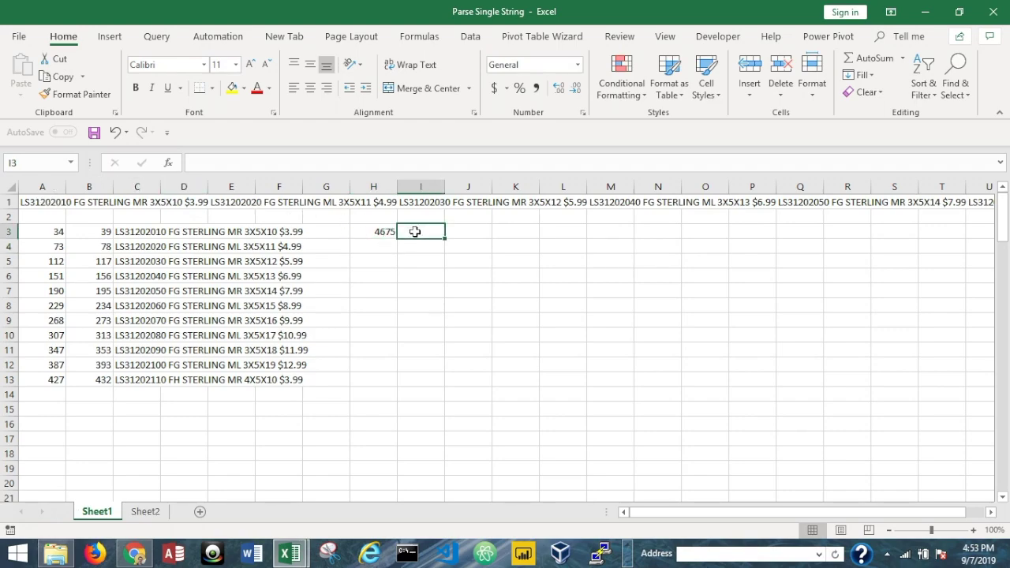
text(=)
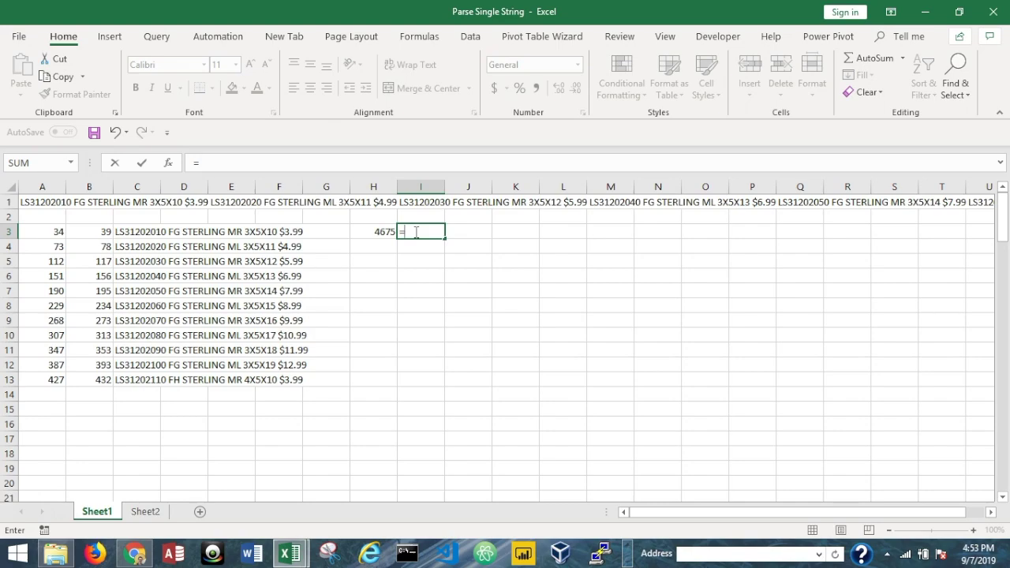
text(len)
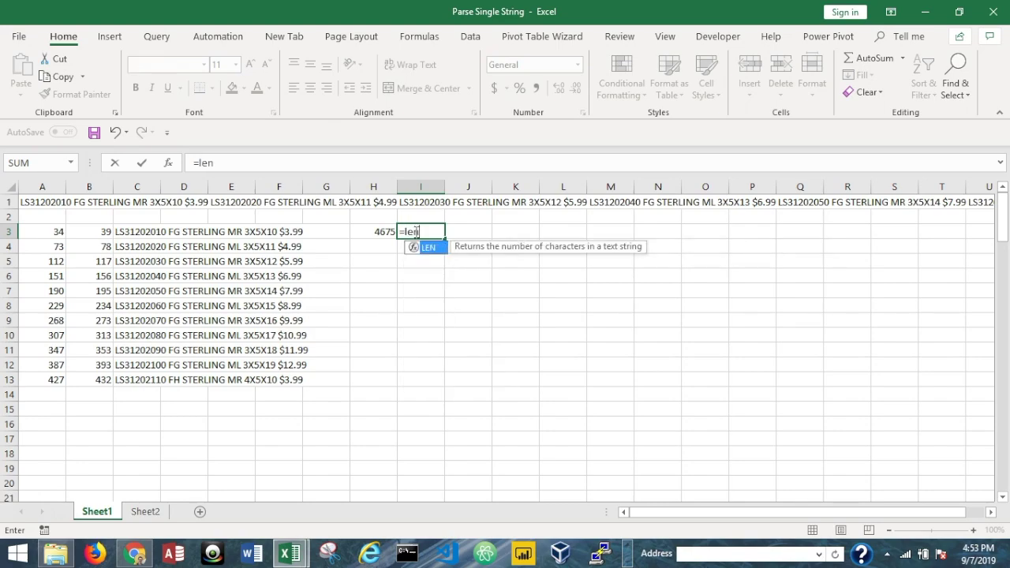
text((sub)
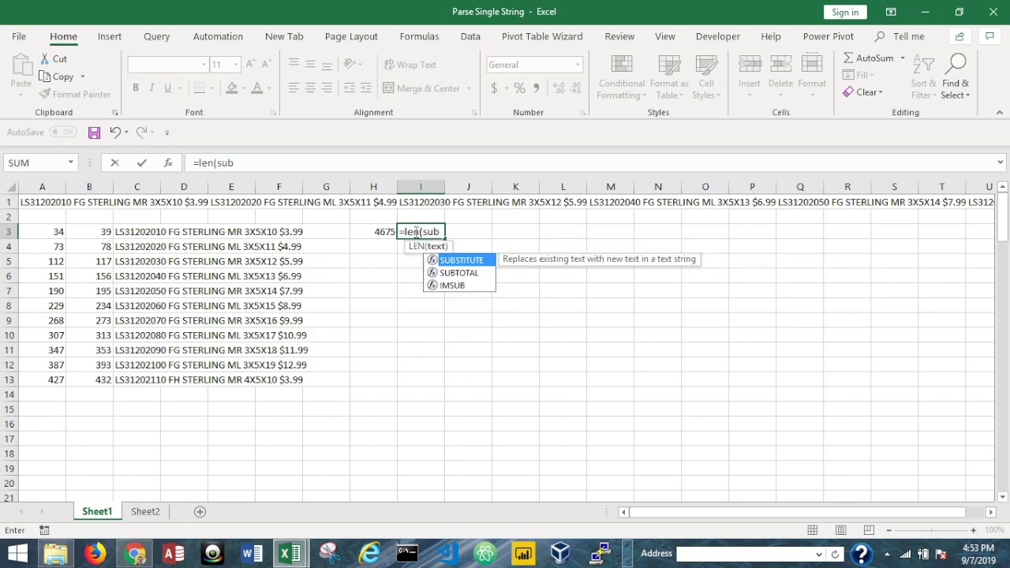
key(Tab)
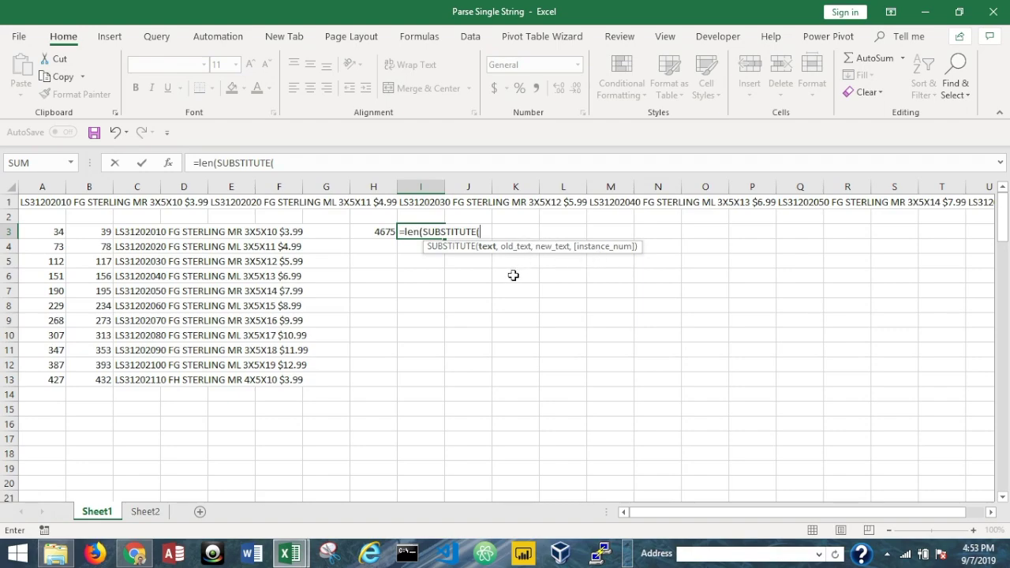
click(46, 203)
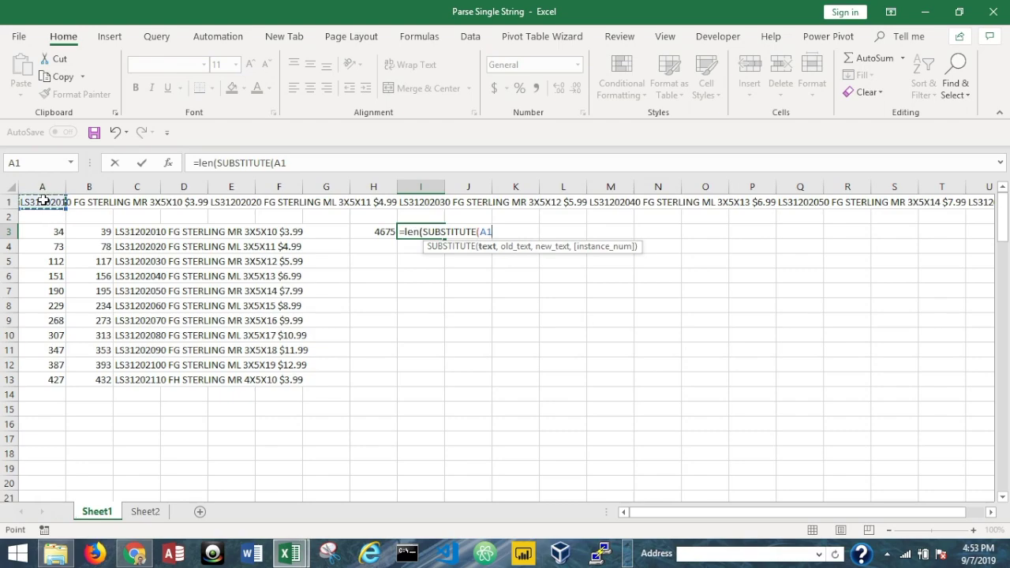
key(F4)
text(,"$",)
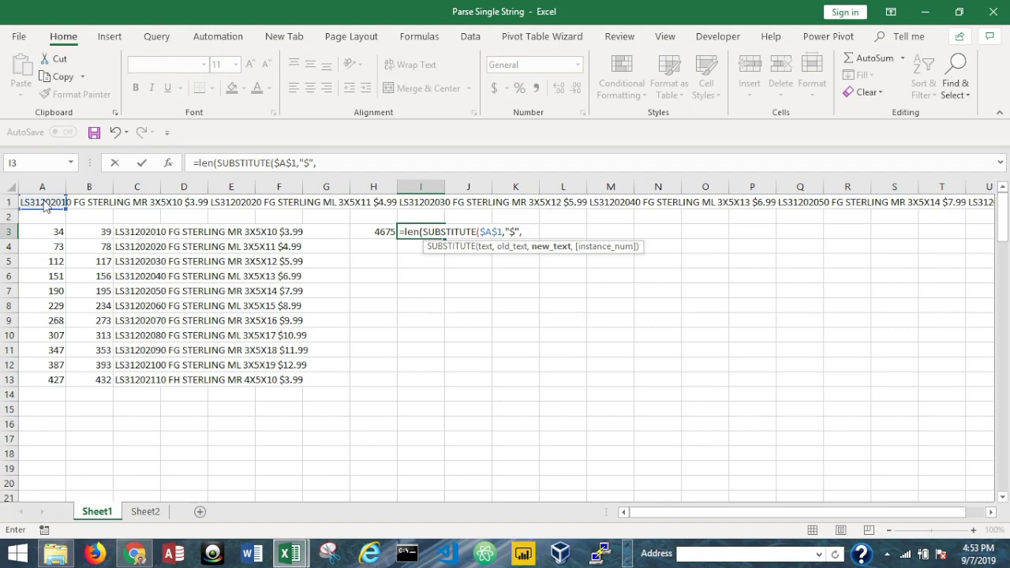
text("")
text())
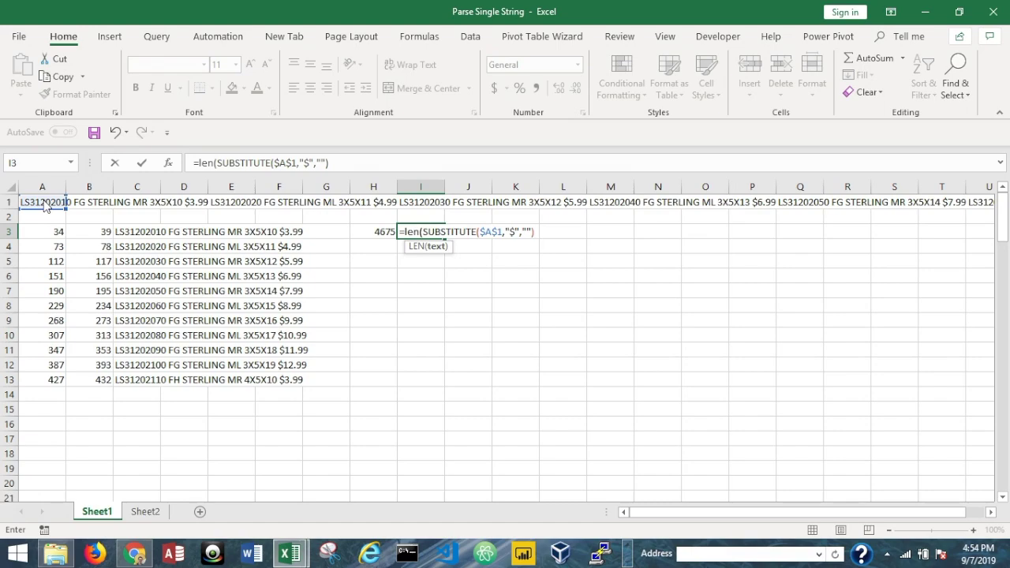
key(Return)
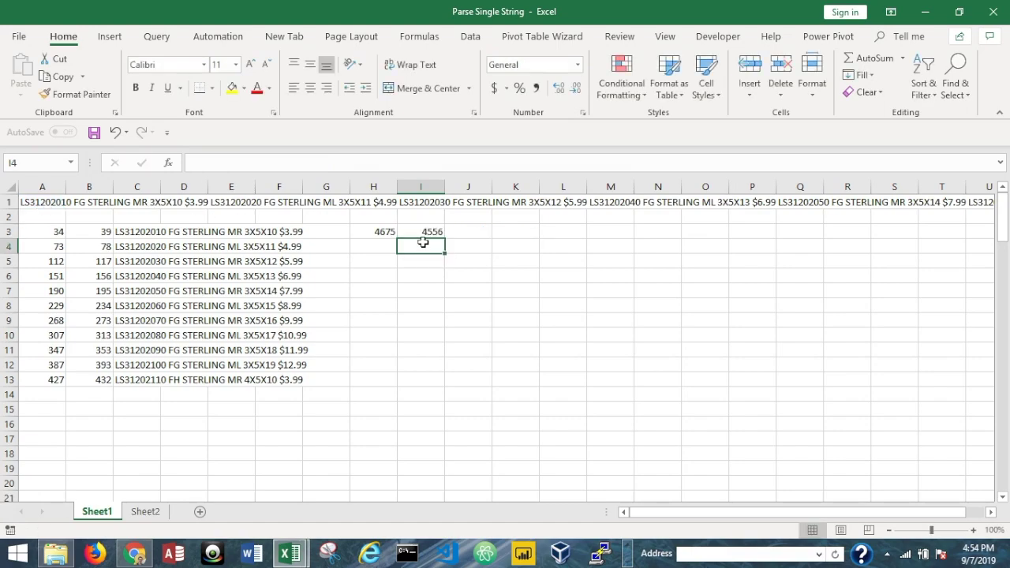
Enter =H3-I3 in J3 to calculate the number of dollar signs in the A1 string
click(458, 235)
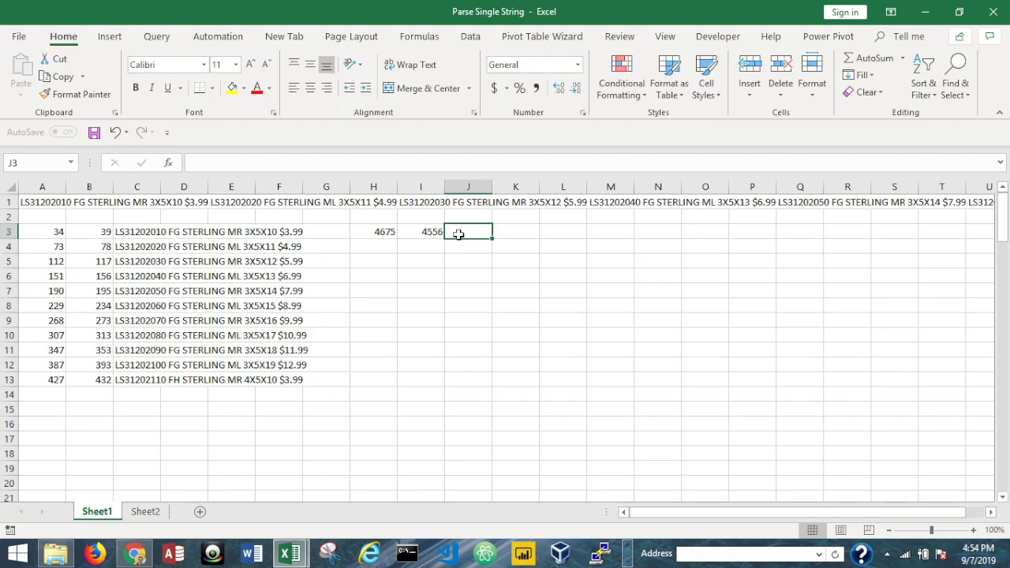
text(=)
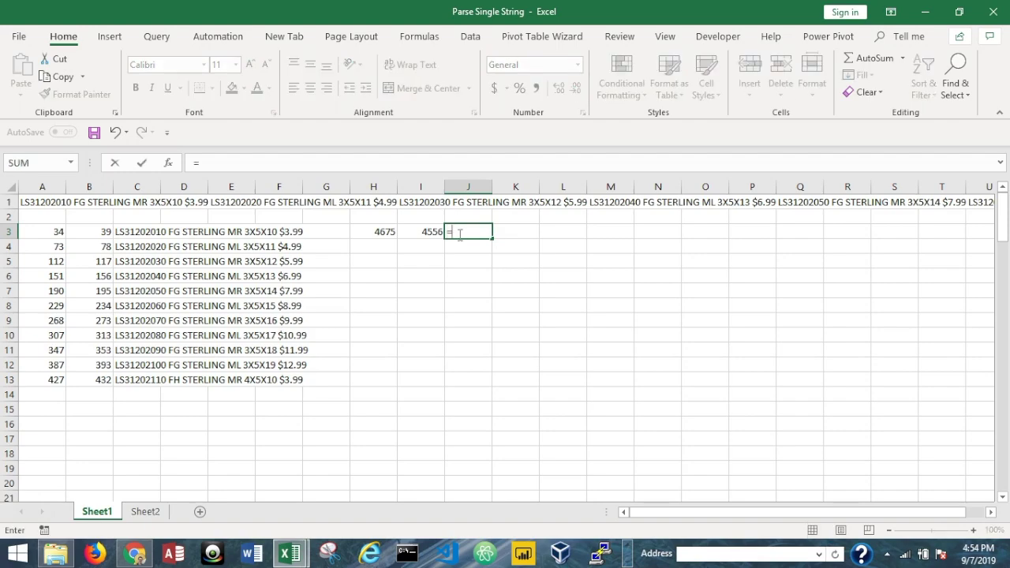
click(382, 231)
text(-)
click(419, 233)
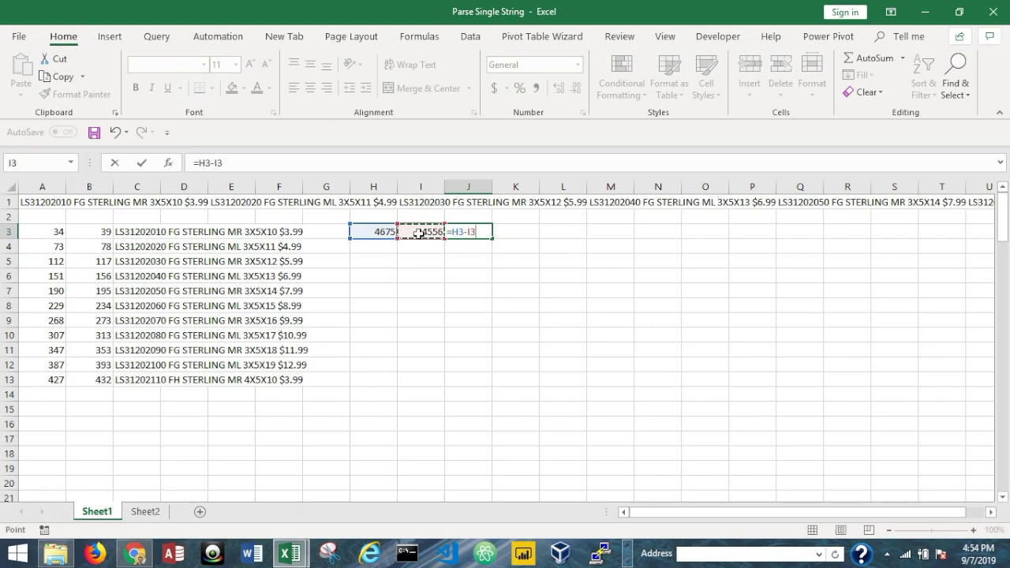
key(Return)
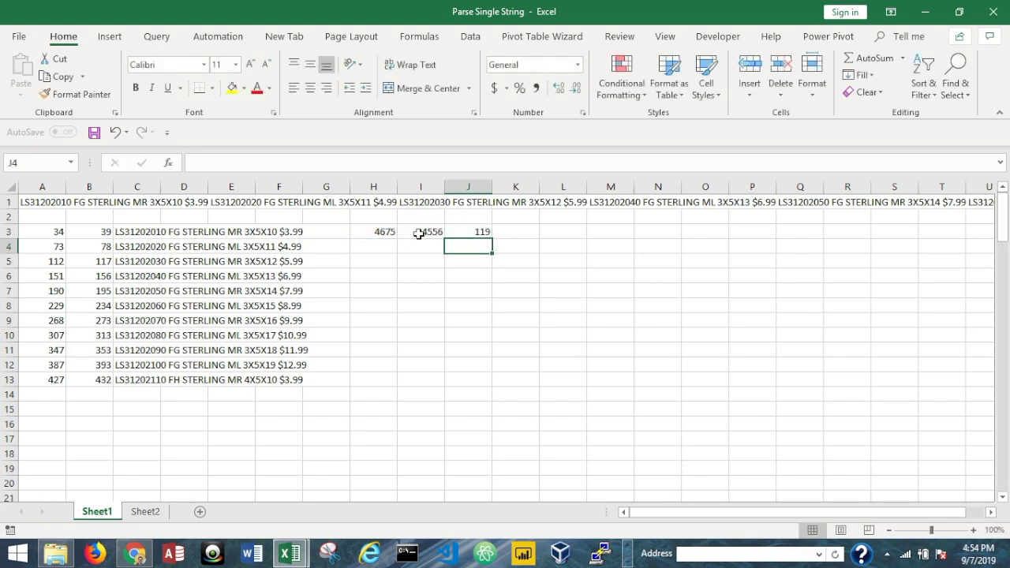
Fill the formulas in columns A to C down from row 13 through row 122
click(52, 231)
key(shift+space)
click(37, 162)
text(A122)
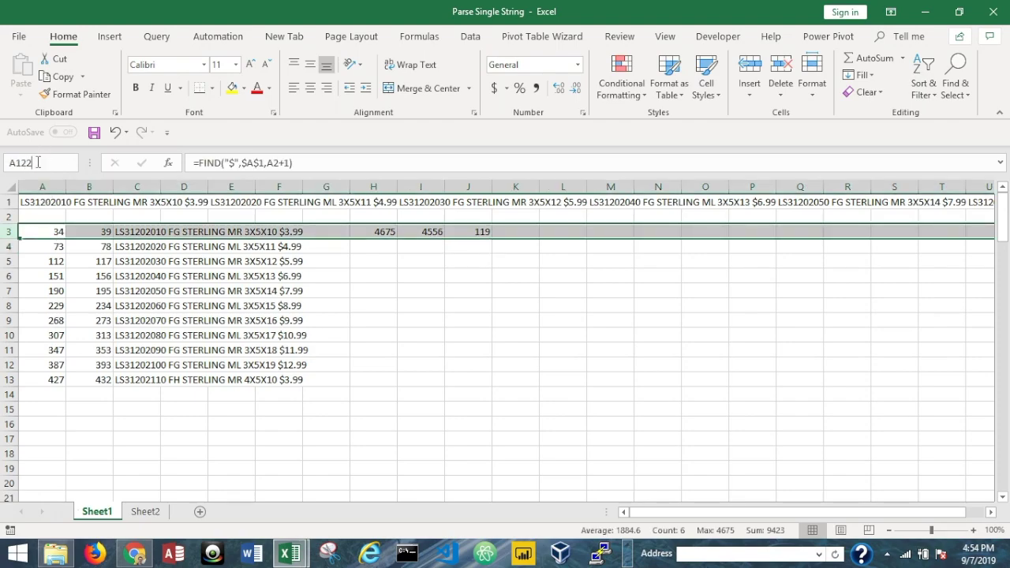
key(Return)
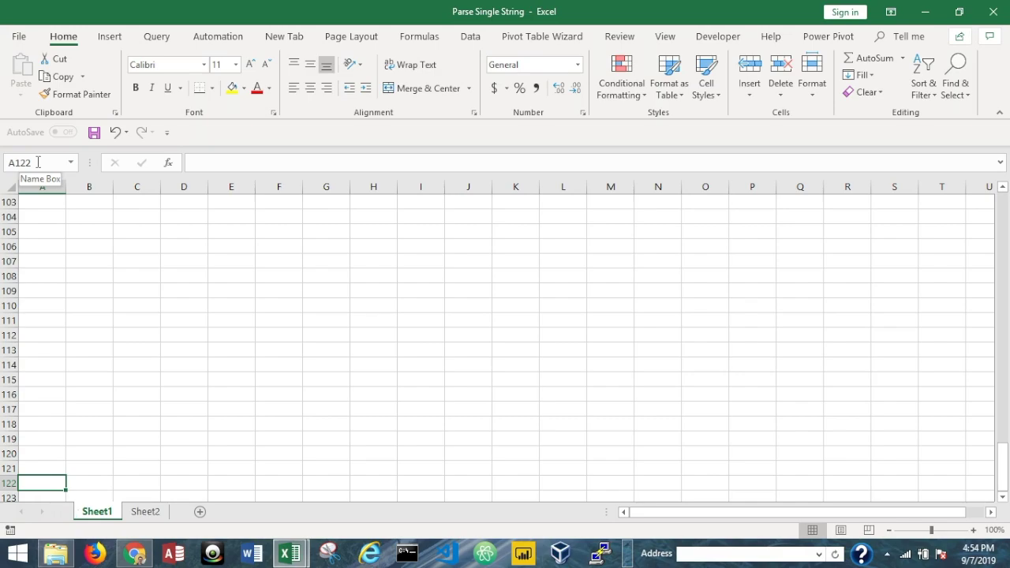
key(shift+Right)
key(shift+Right)
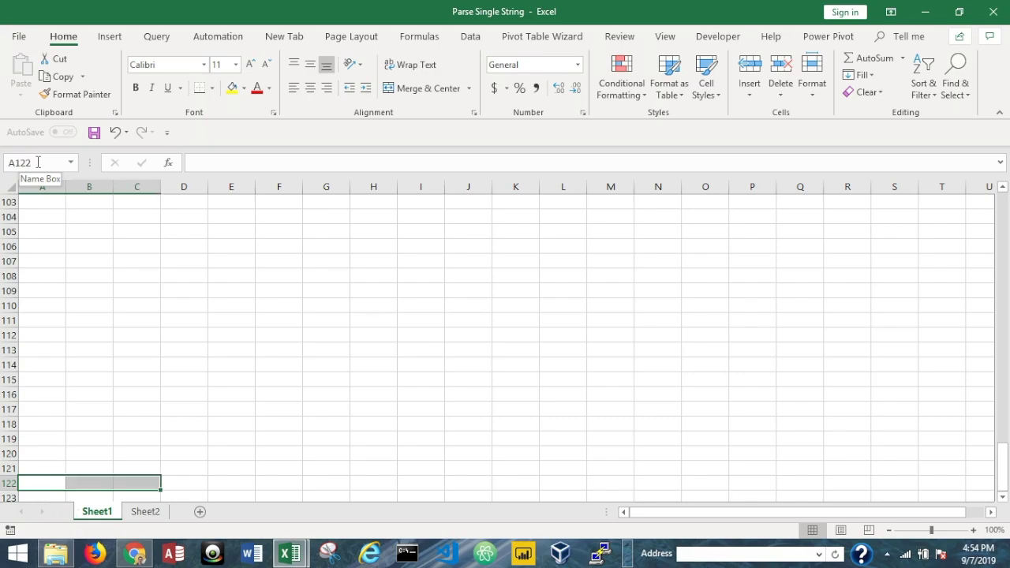
key(ctrl+shift+Up)
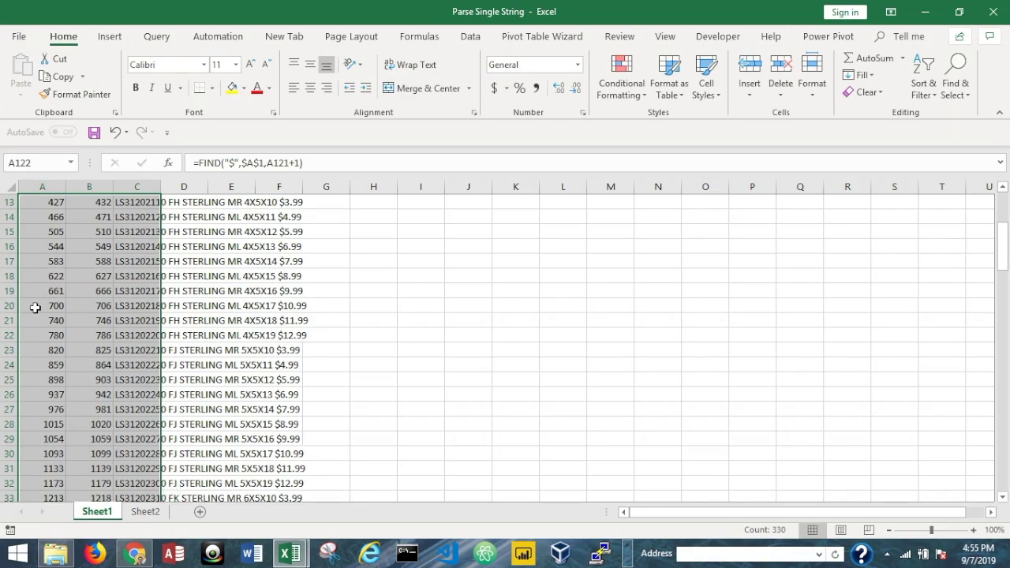
Check the last extracted record in C121 against the end of the A1 string in a temporarily enlarged formula bar
click(36, 307)
key(ctrl+Down)
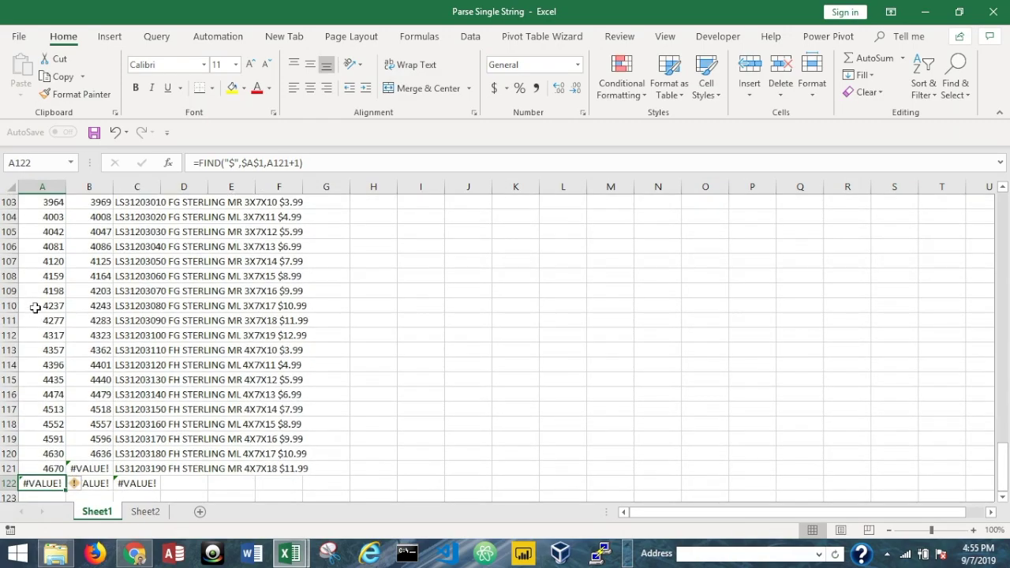
click(134, 468)
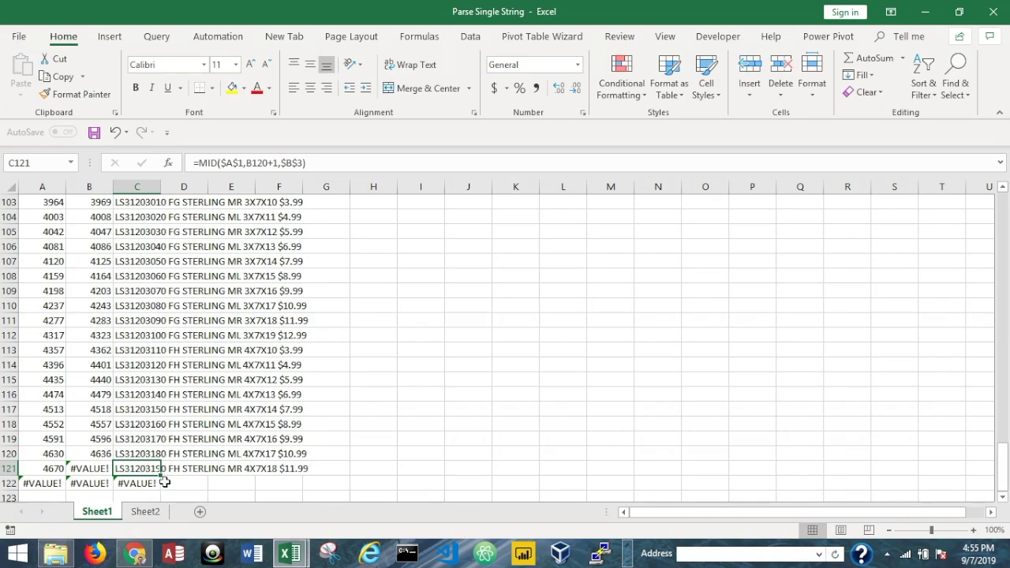
key(ctrl+Up)
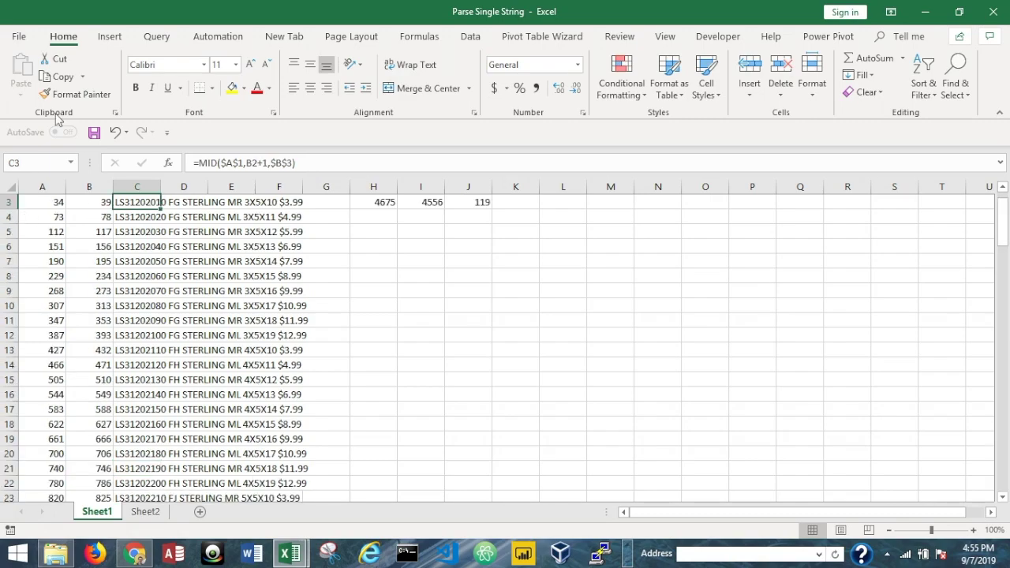
key(ctrl+Home)
key(ctrl+shift+u)
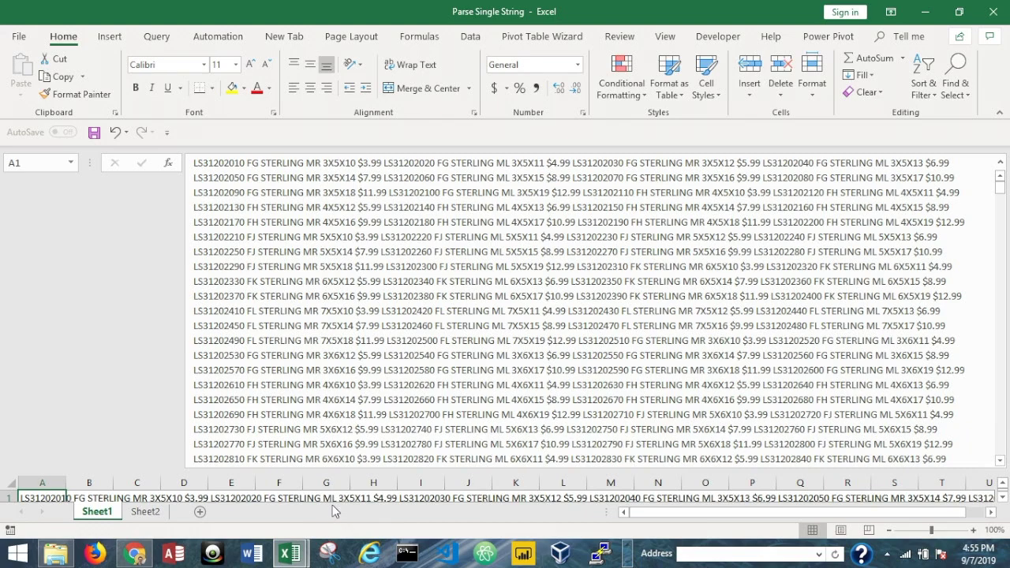
scroll(924, 462, down, 3)
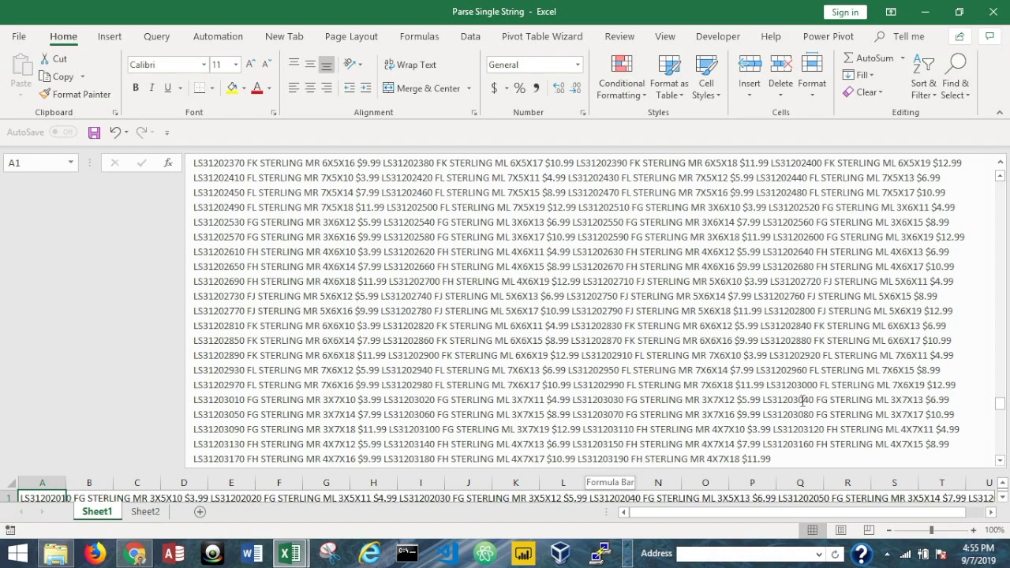
drag(290, 470, 290, 180)
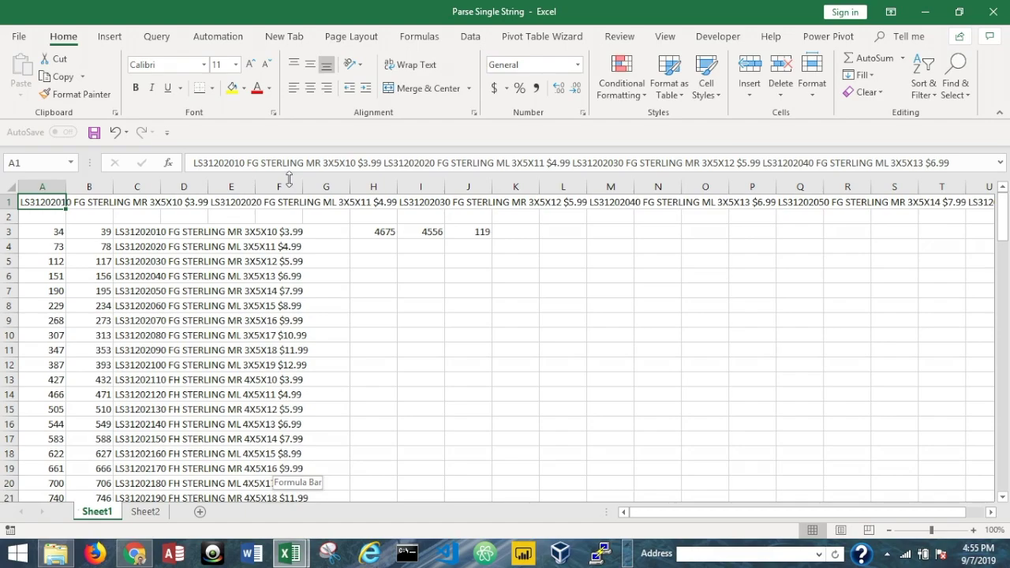
Review the MID formula in C3 alongside the FIND formula in B3 that it relies on
click(142, 231)
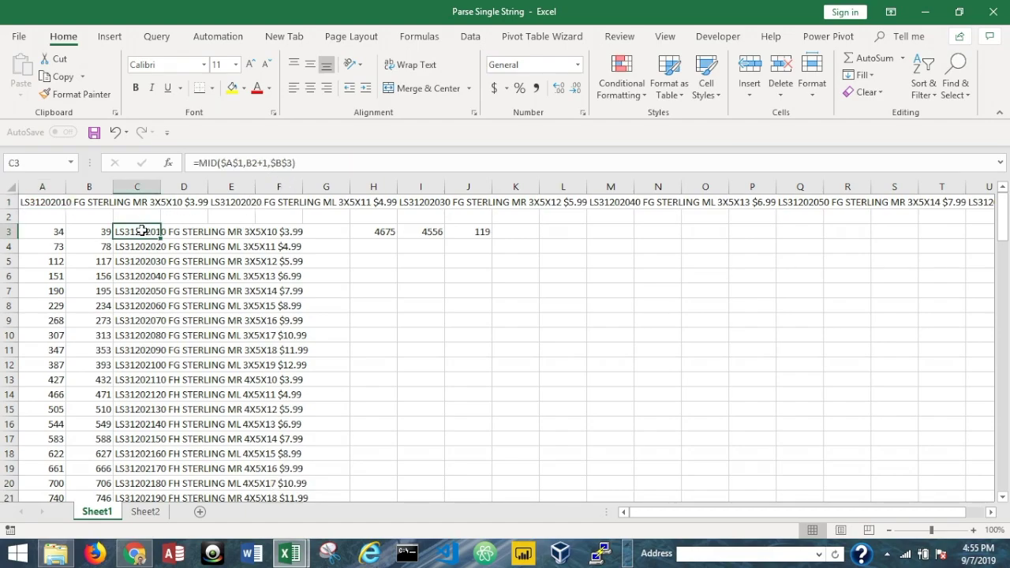
click(92, 236)
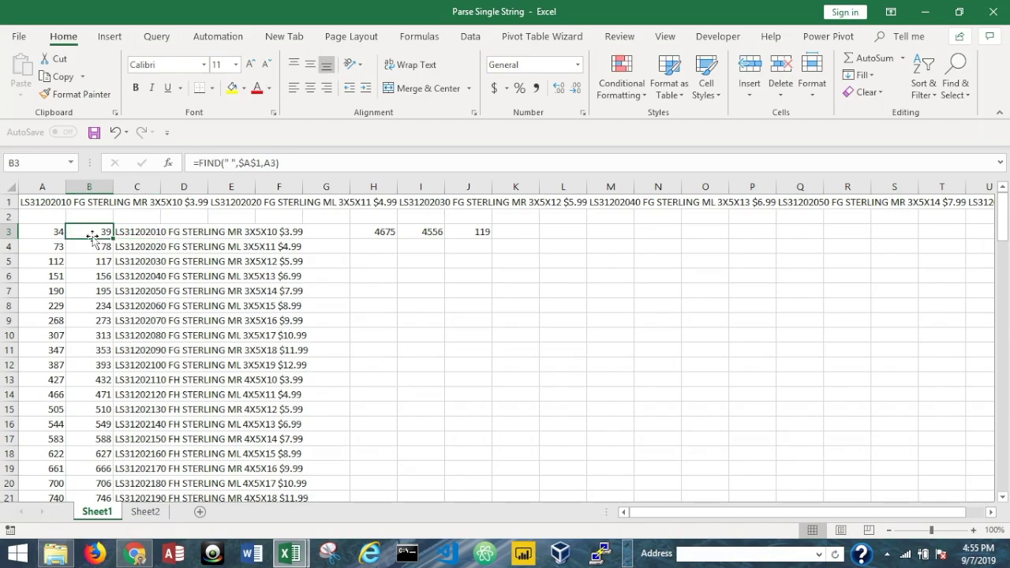
click(134, 232)
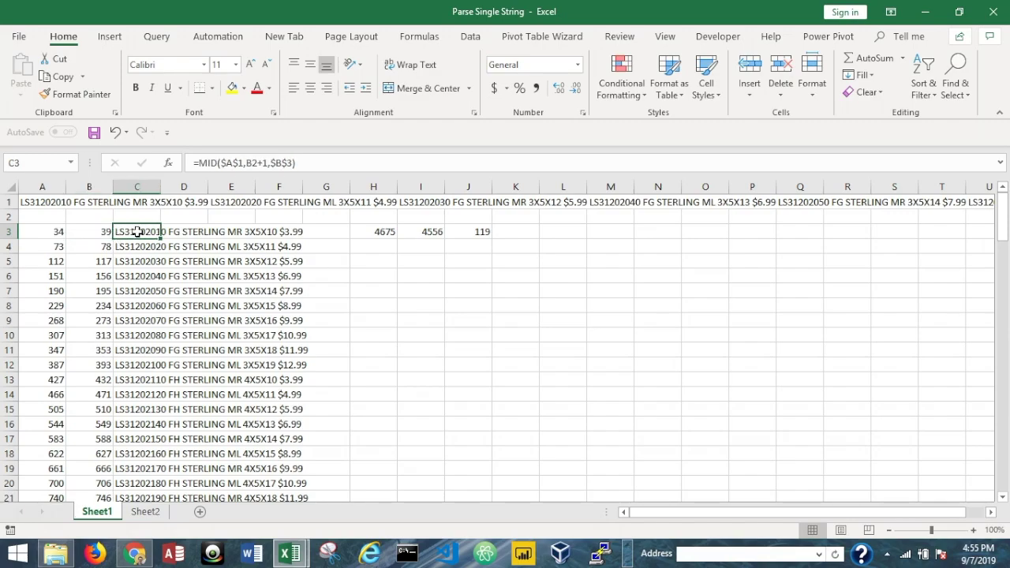
click(106, 232)
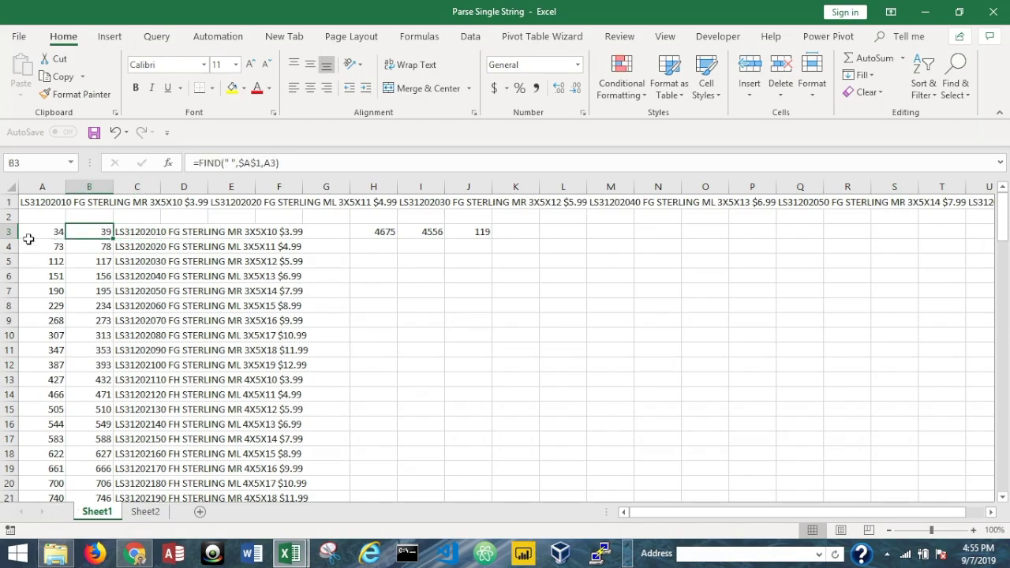
click(142, 235)
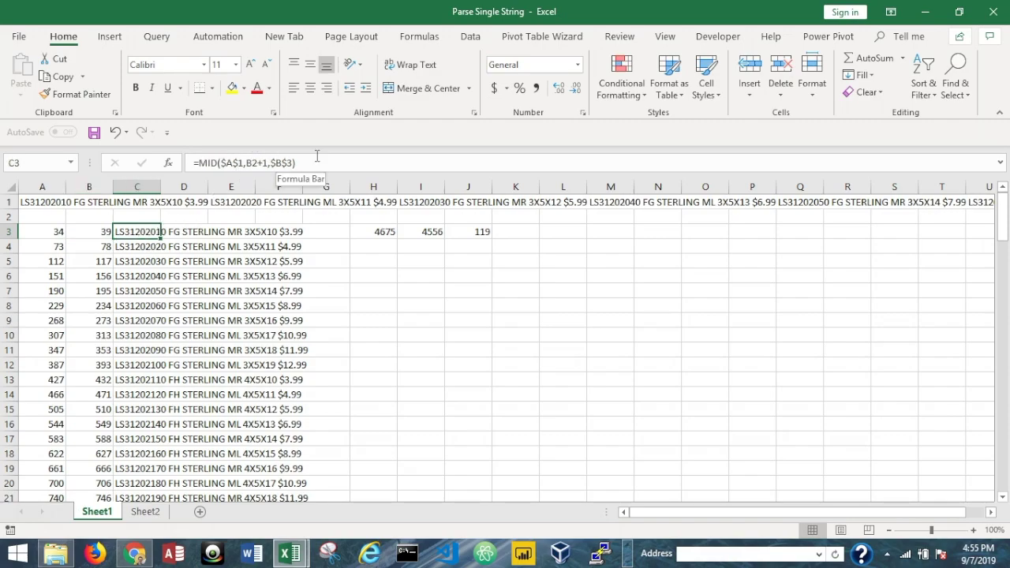